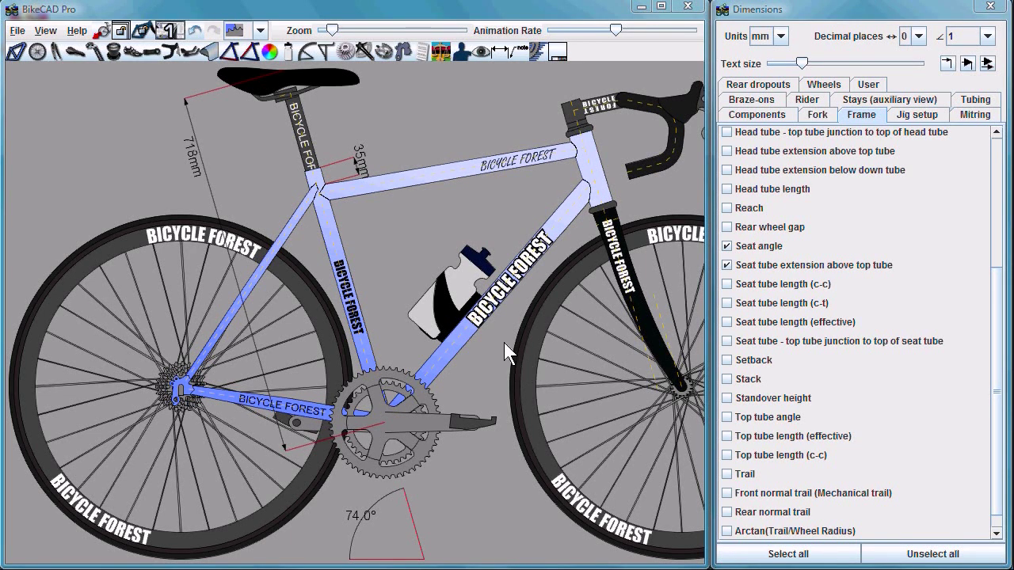
Move the 718 mm, 35 mm and 74.0° dimension labels to new spots around the seat tube
drag(192, 153, 211, 184)
drag(362, 160, 332, 121)
drag(353, 515, 329, 502)
scroll(319, 136, up, 5)
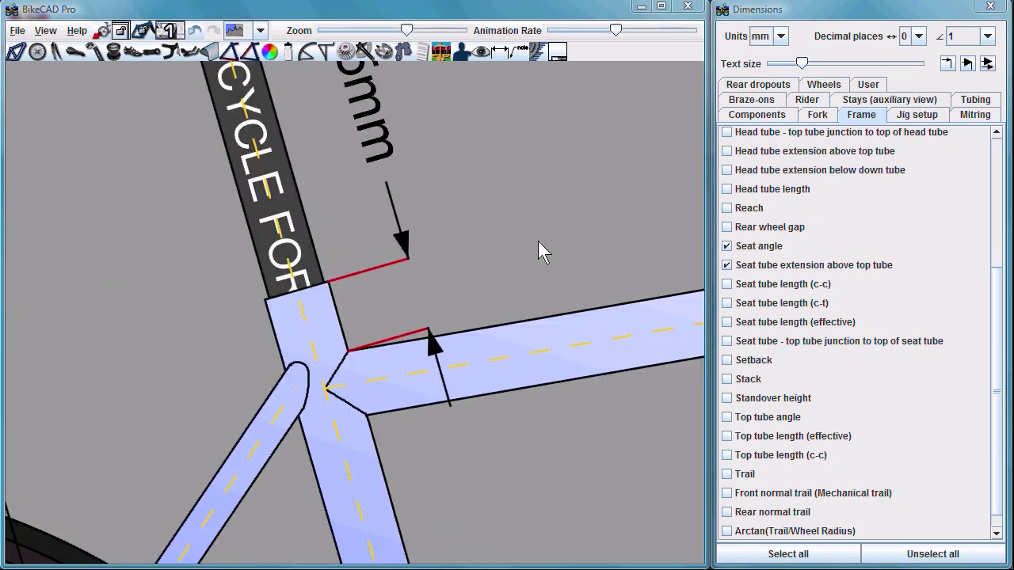
Add endpoint dots to dimension lines and set the arrow and dot sizes to 15, 40 and 14 mm
click(948, 63)
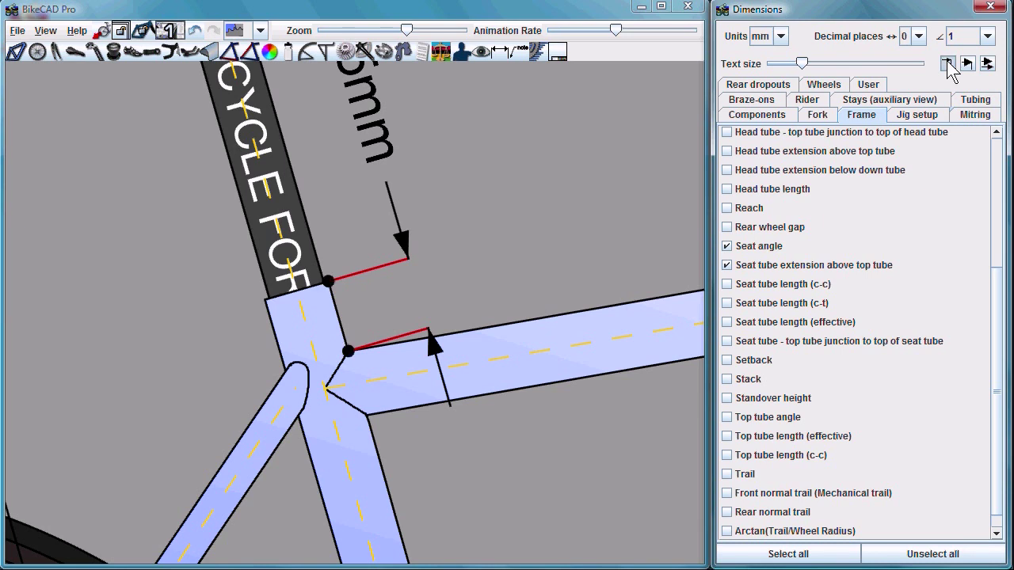
click(989, 69)
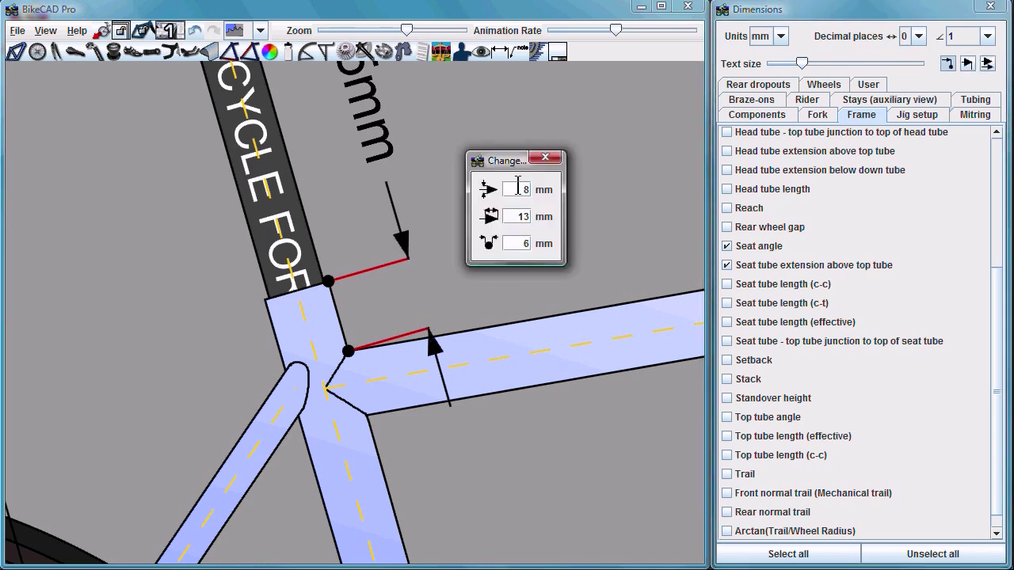
text(15)
double_click(544, 216)
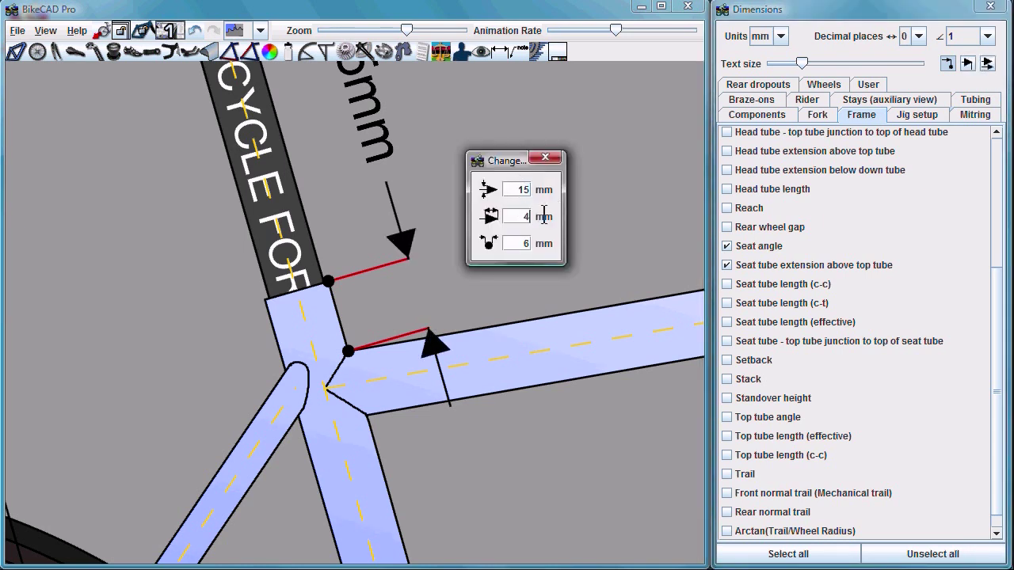
text(40)
double_click(532, 243)
text(145.0)
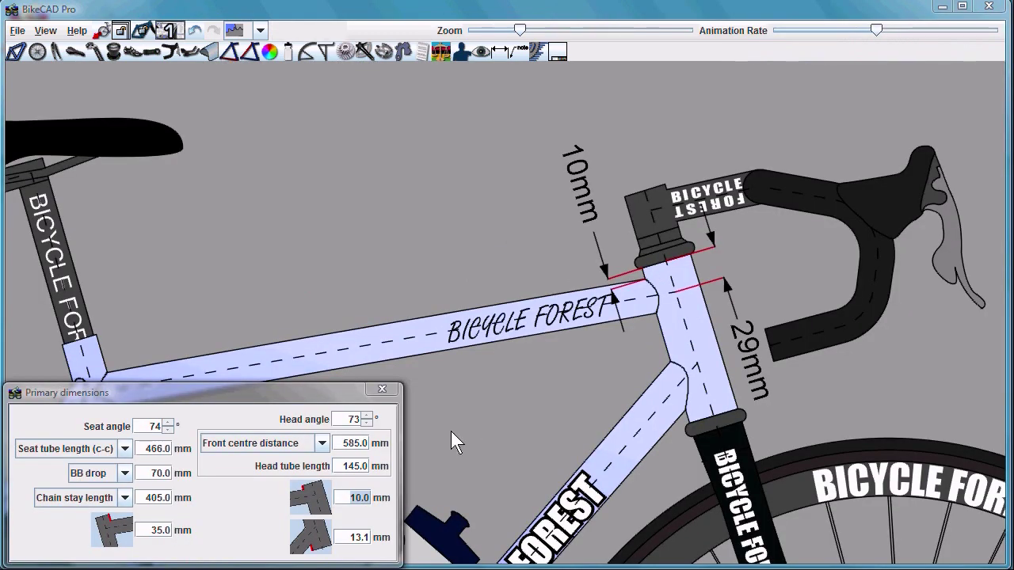
Change the head tube extension above the top tube from 10 to 12 mm
click(360, 497)
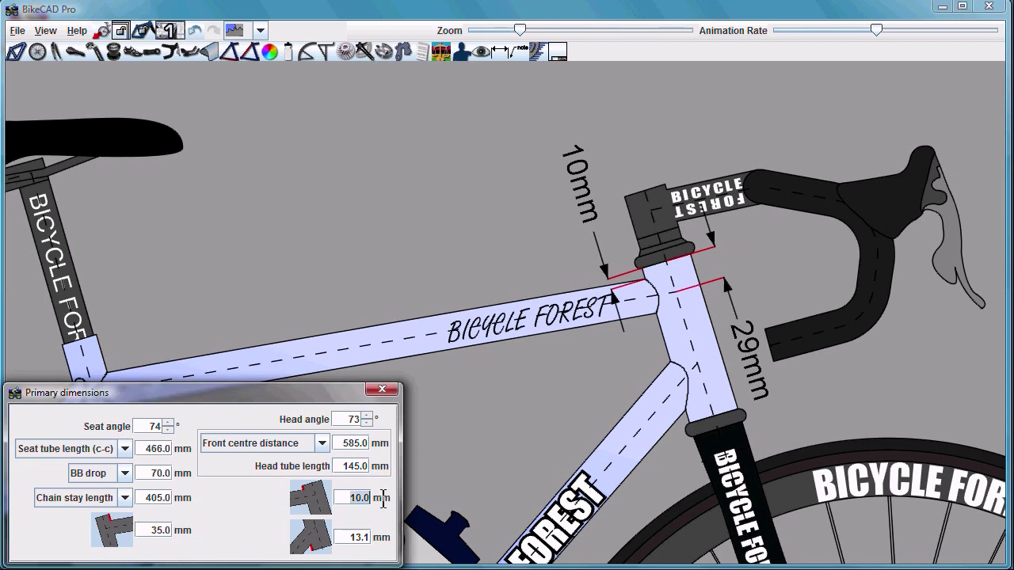
text(12)
key(Return)
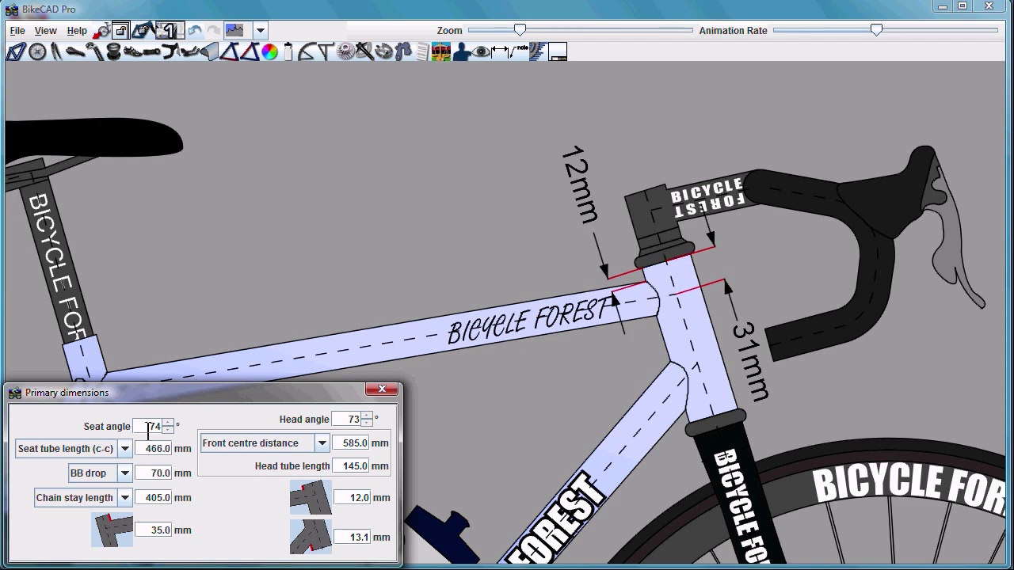
Start editing the seat tube length and switch how head tube extensions are measured
drag(153, 449, 140, 451)
text(5)
text(4)
click(309, 499)
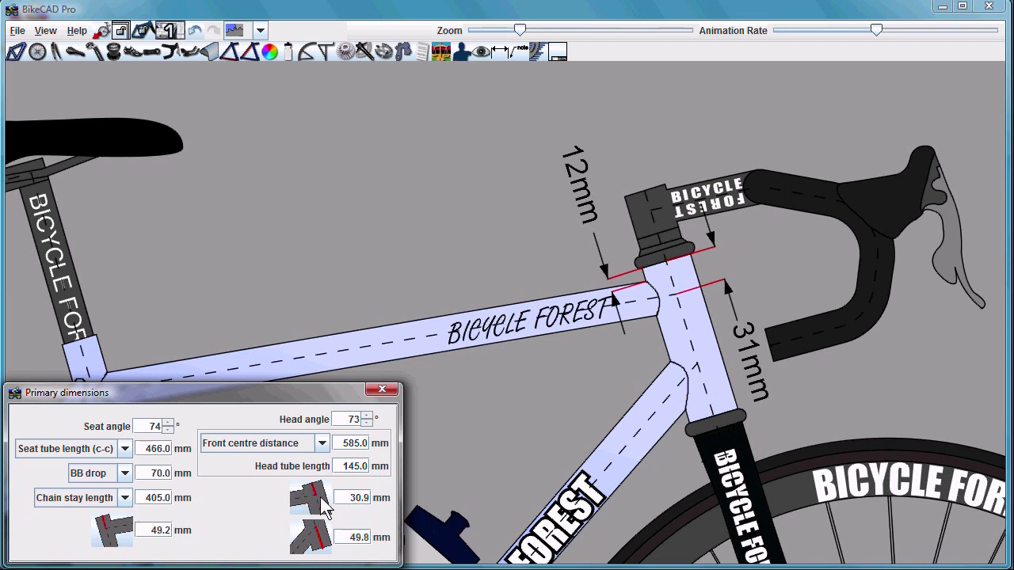
Set the upper head tube extension to 40 mm and the seat tube length to 566 mm
mouse_move(312, 500)
drag(349, 497, 392, 498)
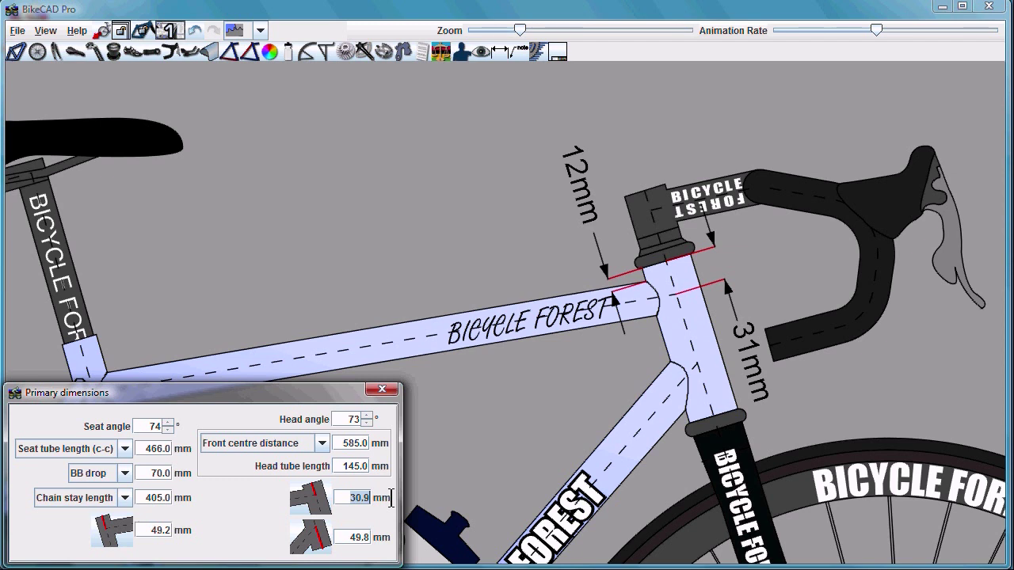
text(40)
key(Return)
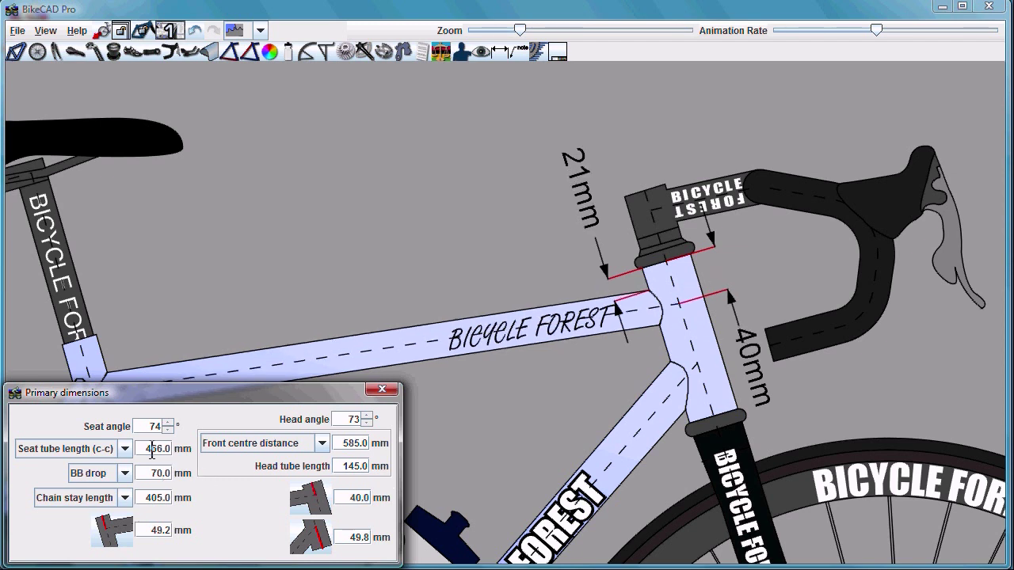
key(Return)
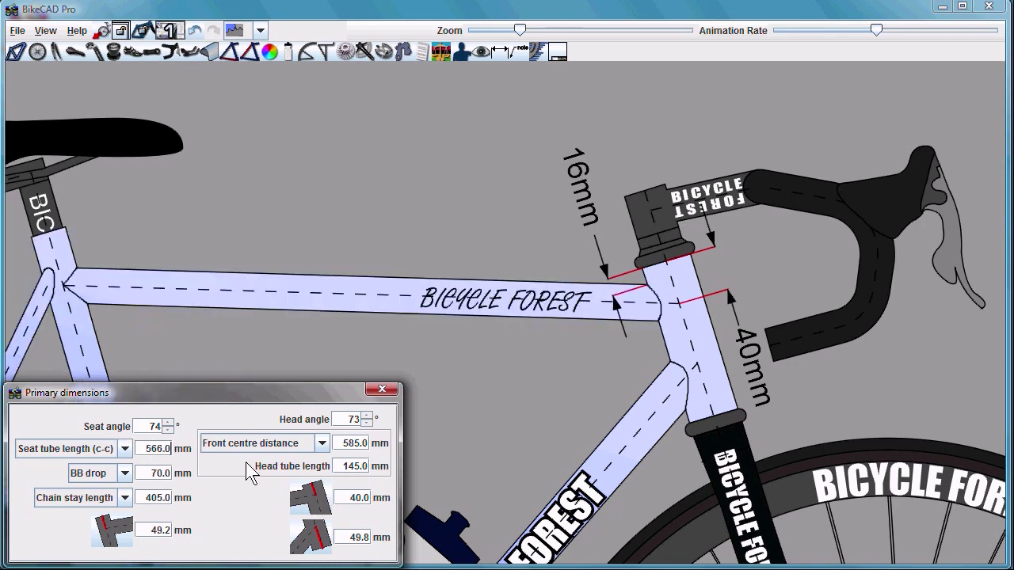
drag(347, 497, 372, 497)
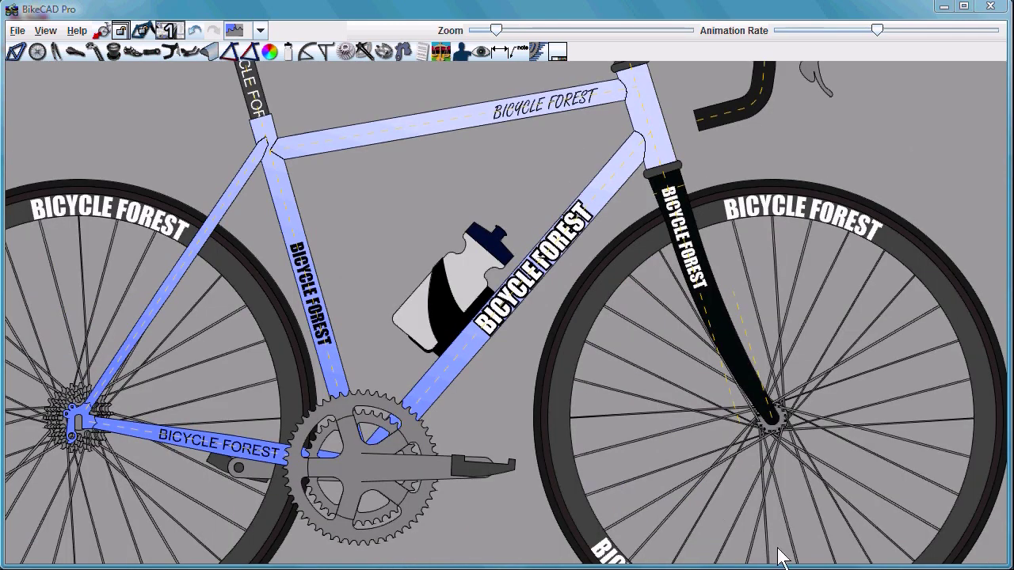
In the tubing settings, make the seat, top and down tubes curved
click(209, 57)
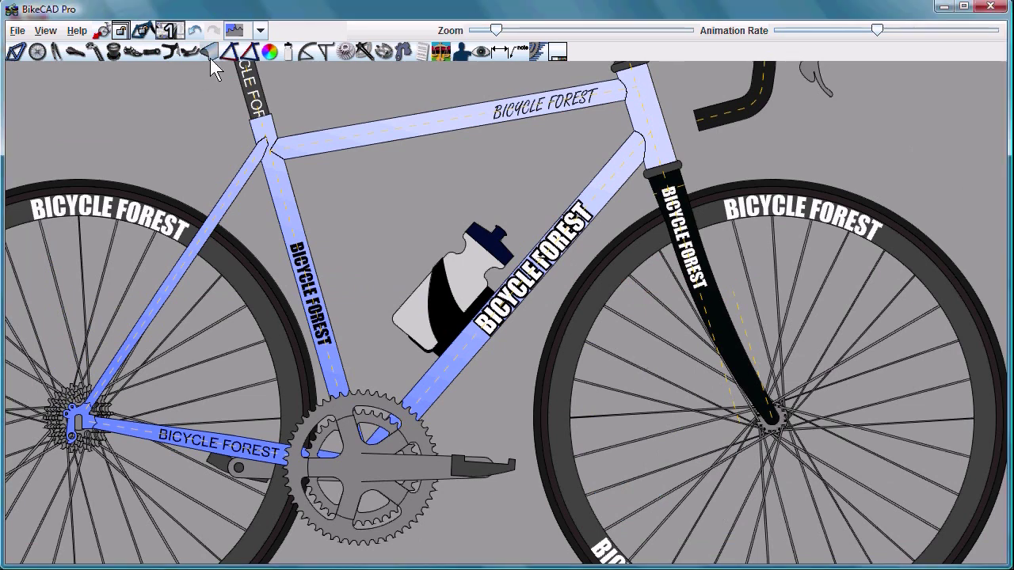
click(413, 389)
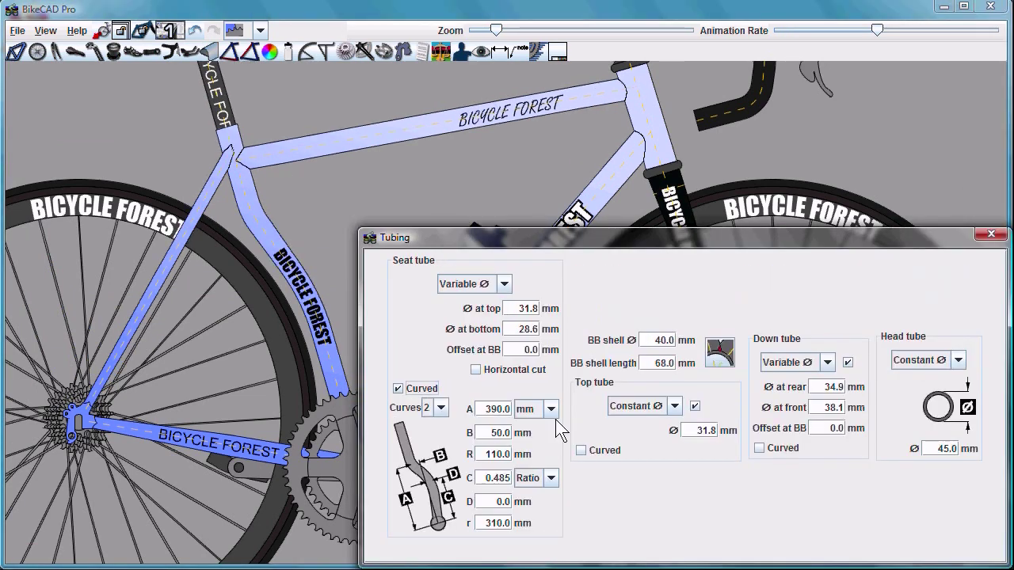
click(578, 448)
click(773, 448)
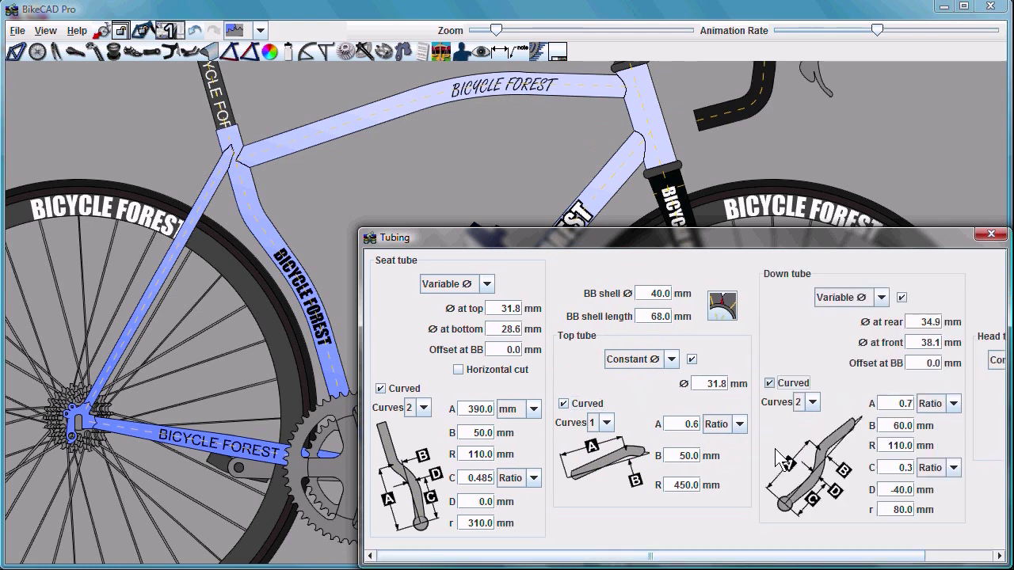
Give the top tube 2 curves and measure its A value in mm
click(607, 423)
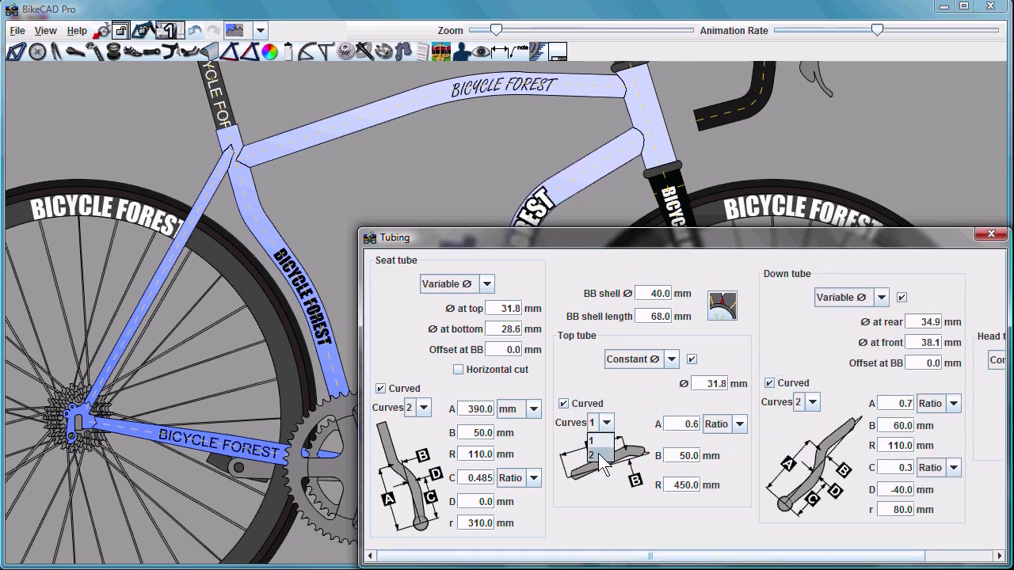
click(600, 456)
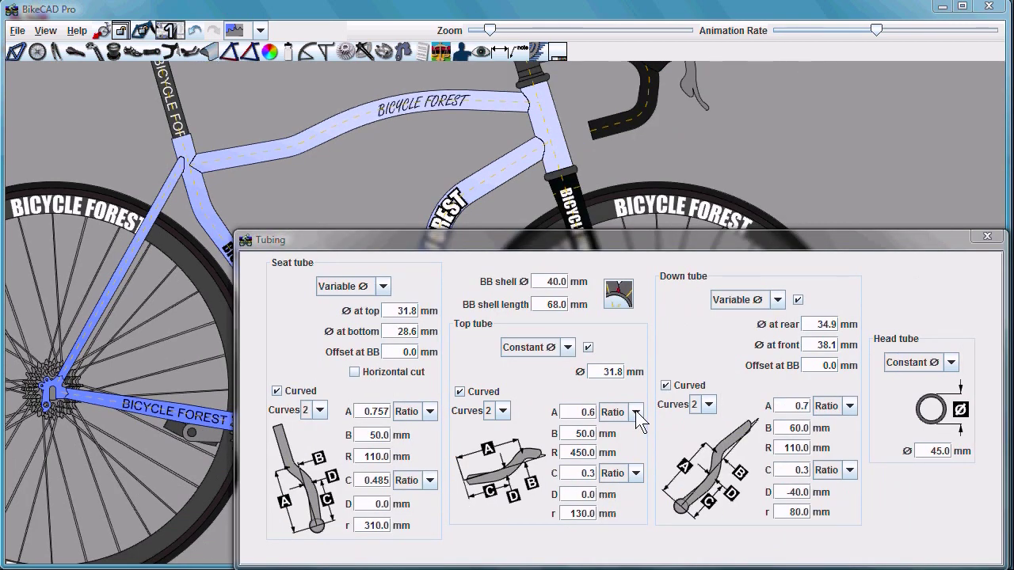
click(635, 410)
click(624, 431)
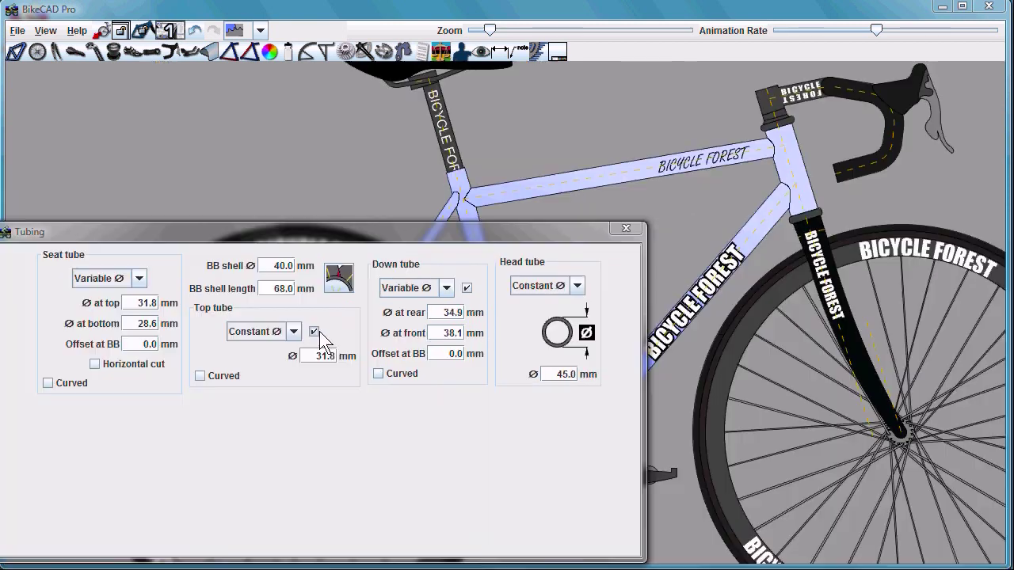
Hide and then re-show the top and down tubes in the drawing
click(315, 333)
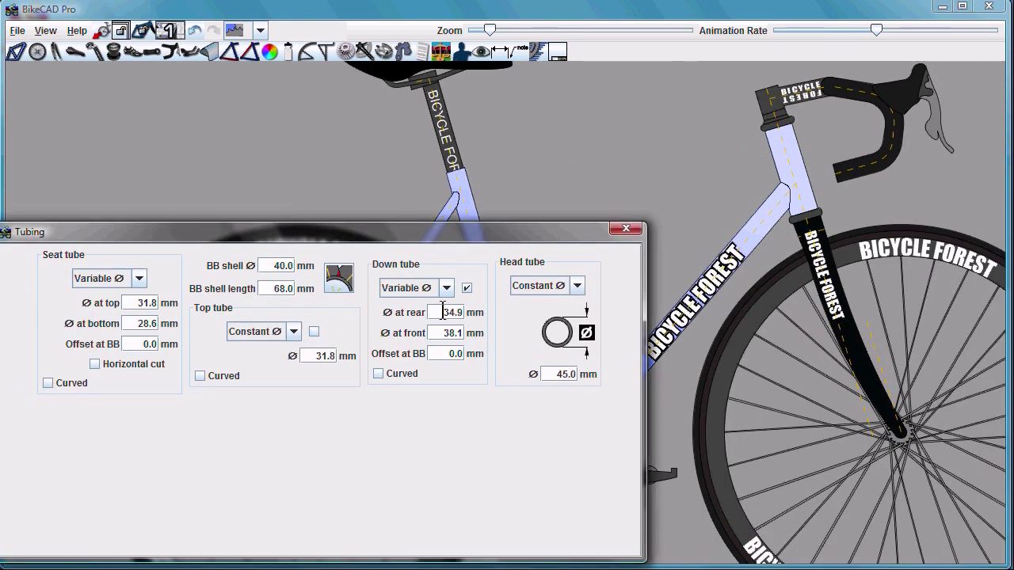
click(314, 332)
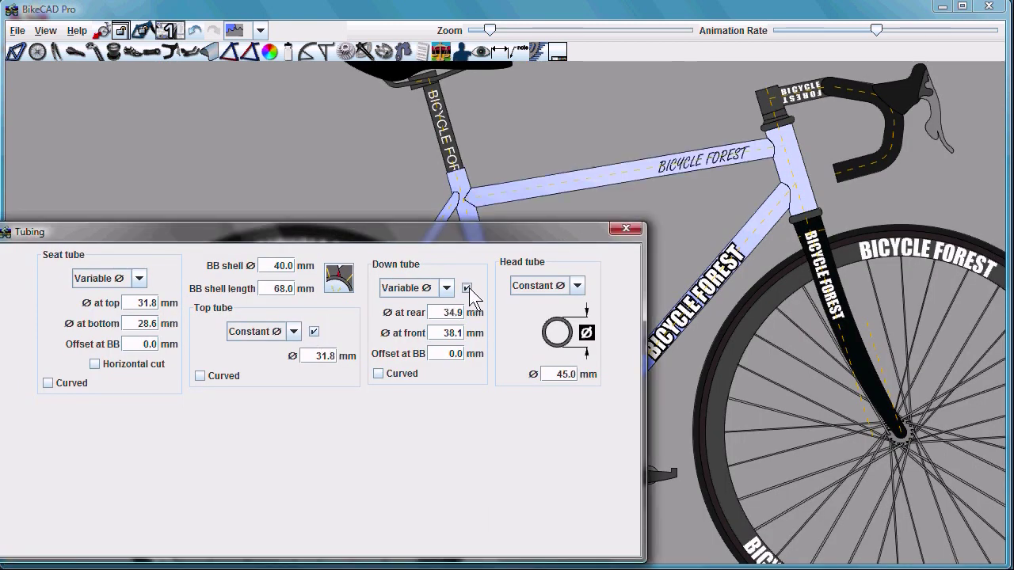
click(467, 287)
click(467, 287)
Try an Aero head tube profile, then settle on Variable Ø, and fillet the down tube–seat tube junction
click(580, 282)
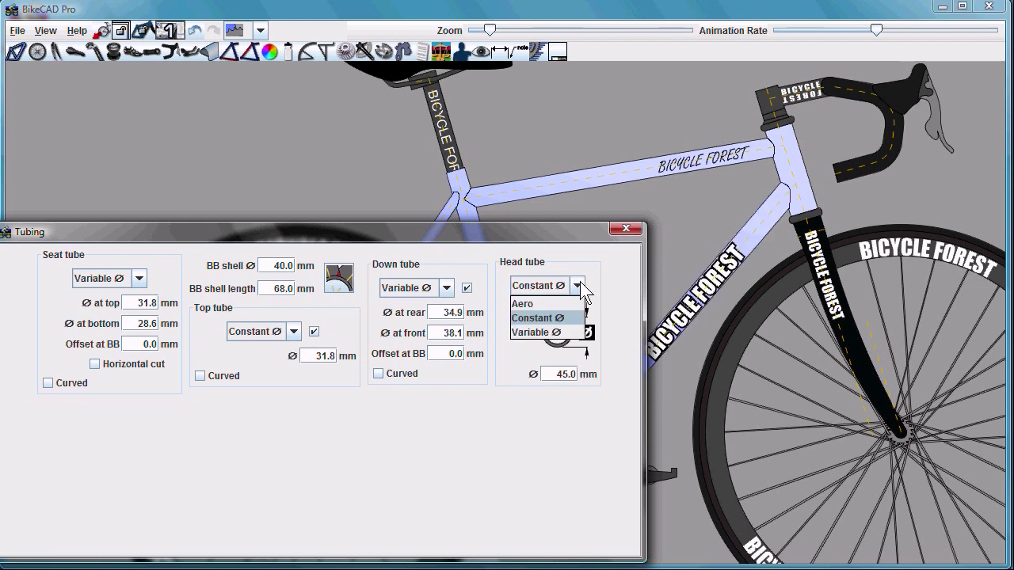
click(542, 301)
click(577, 279)
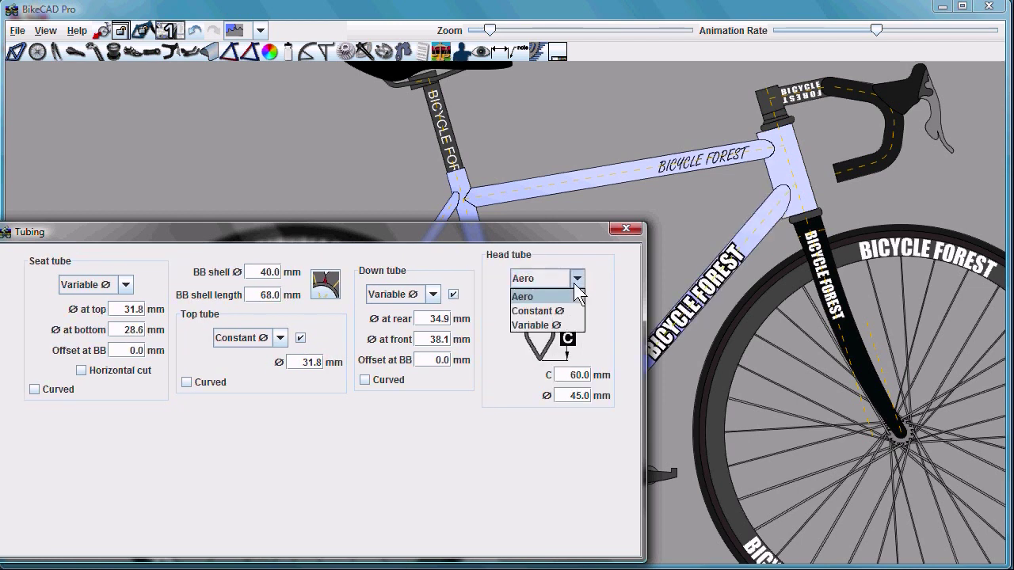
click(547, 325)
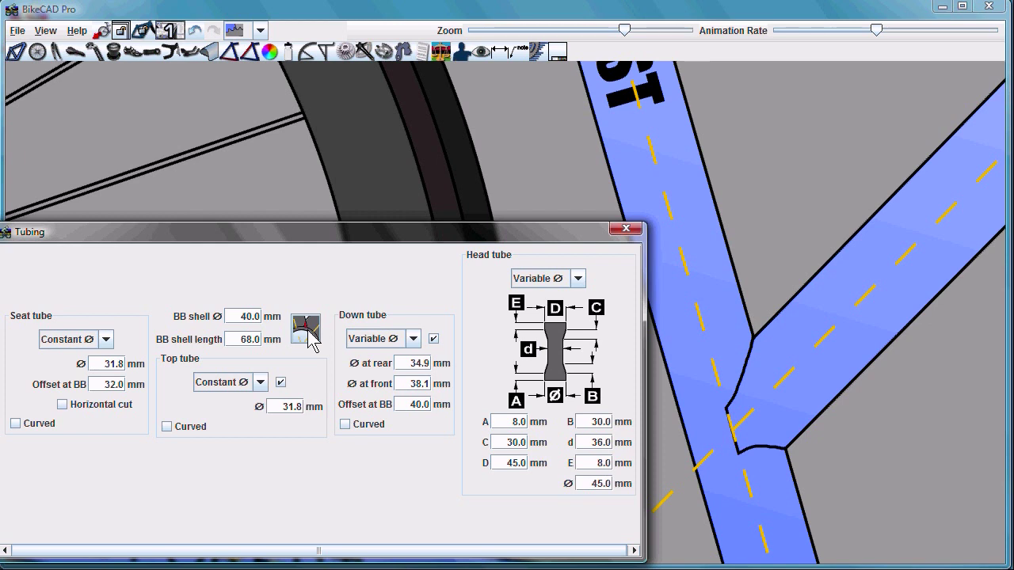
click(310, 337)
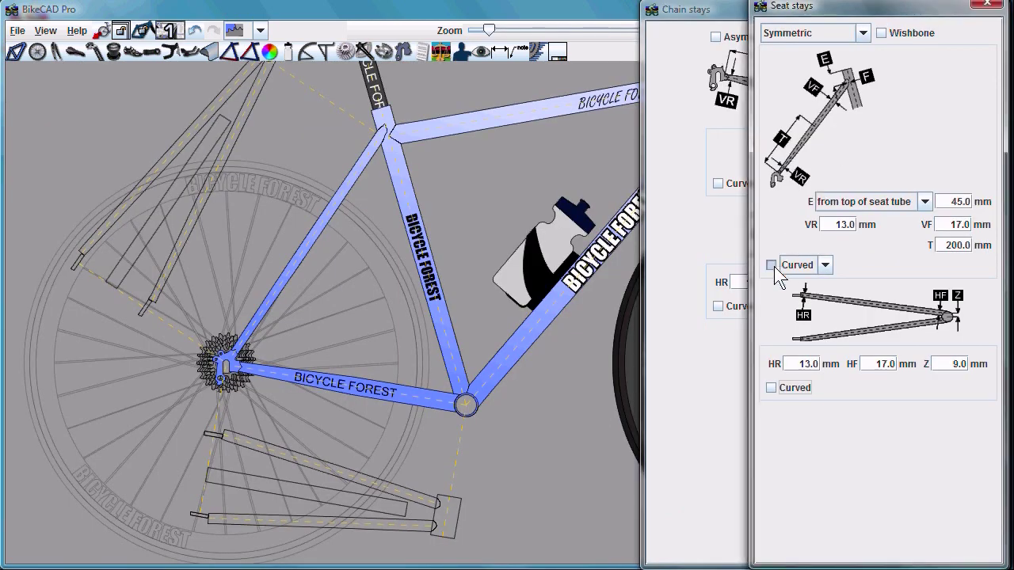
Make the seat stays and chain stays curved in both side and top views
click(772, 266)
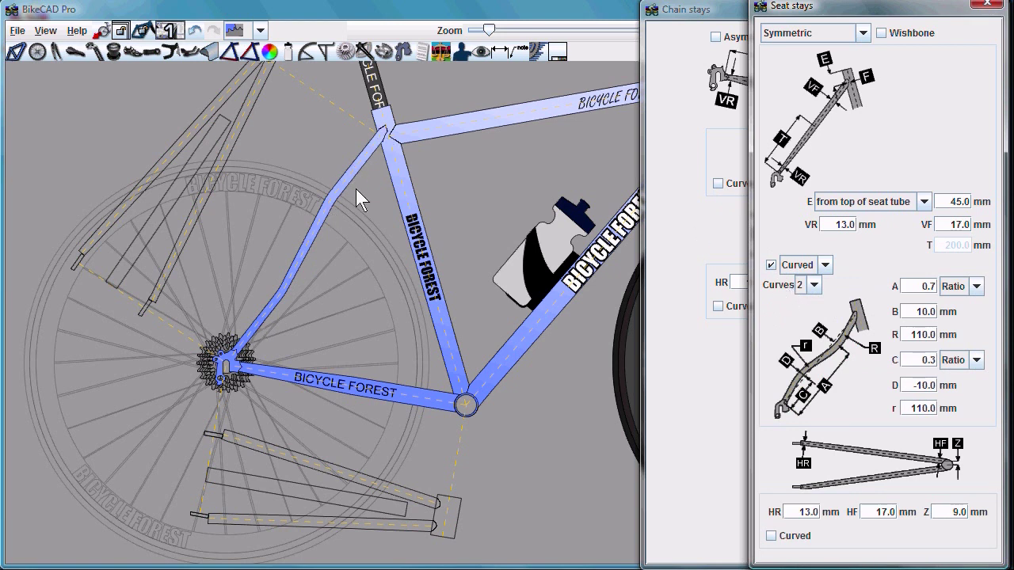
click(771, 535)
click(718, 183)
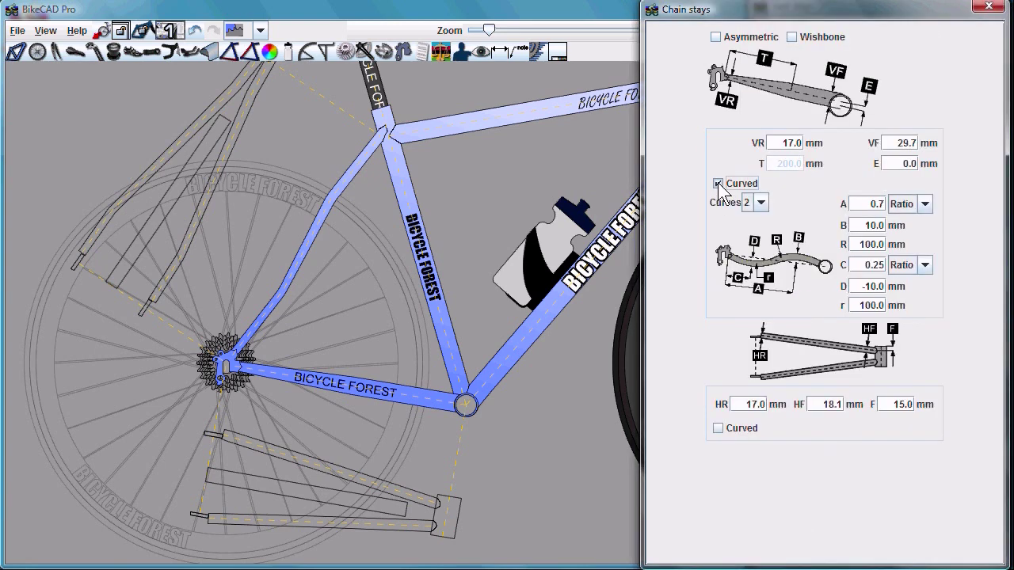
click(719, 427)
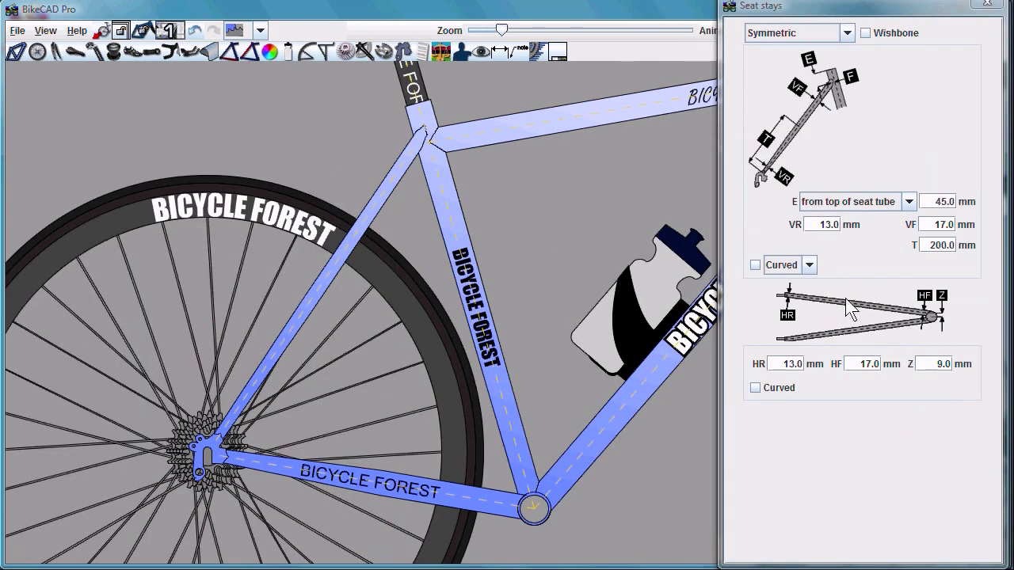
Switch the seat stays to a wishbone layout and make them raked
click(865, 33)
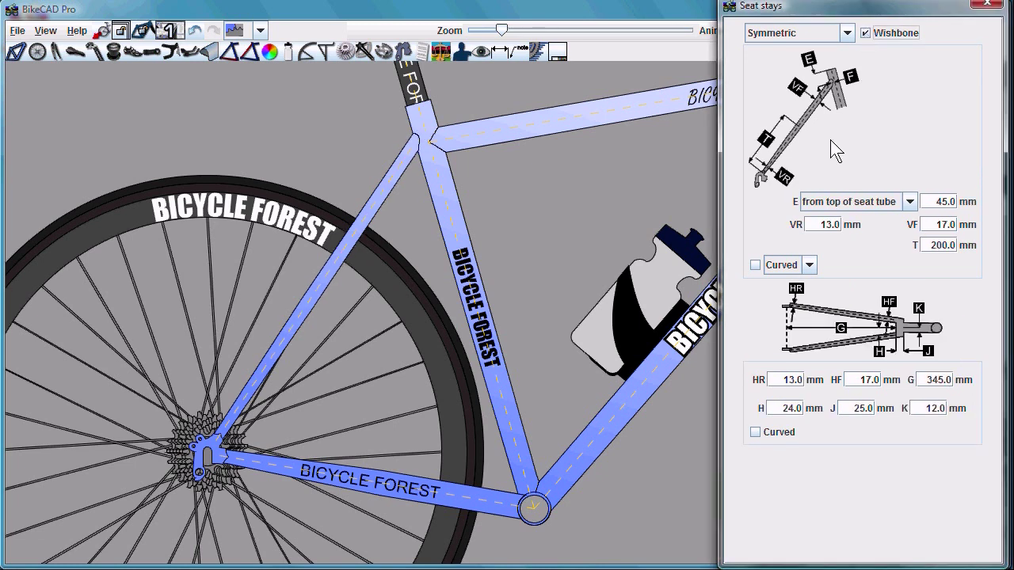
click(809, 264)
click(781, 293)
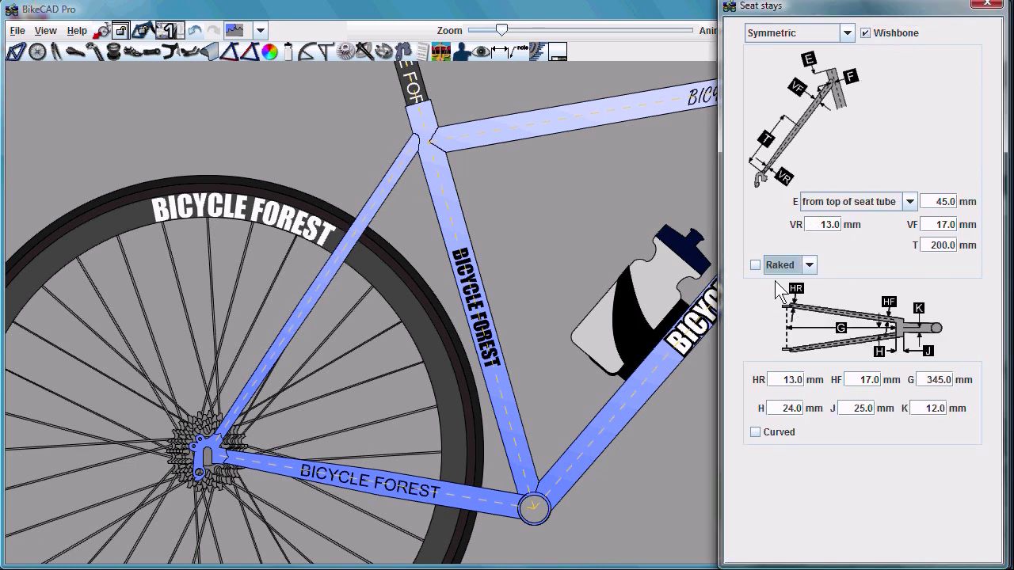
click(756, 265)
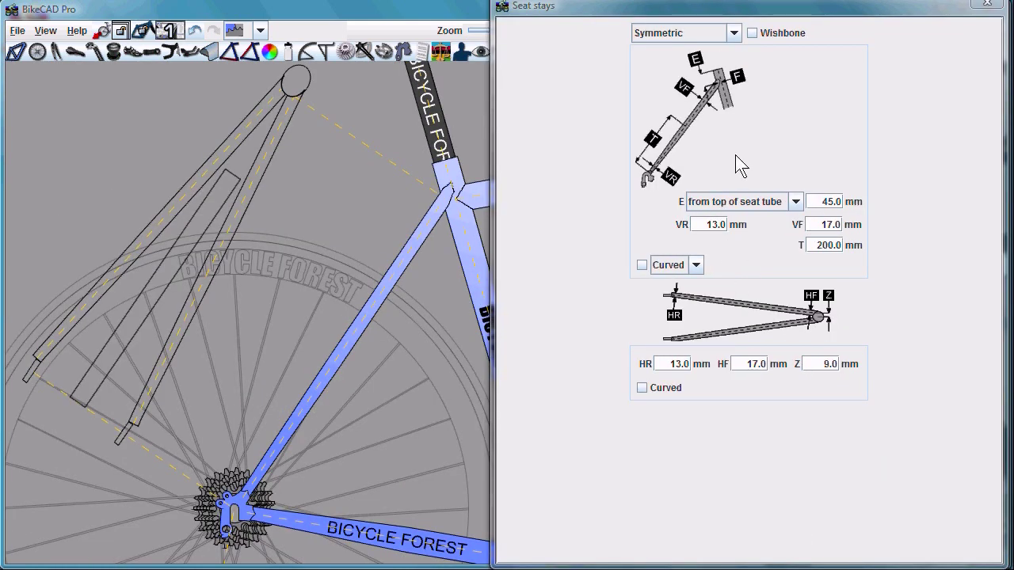
Make drive and non-drive seat stays independent and curve the non-drive side stay
click(733, 33)
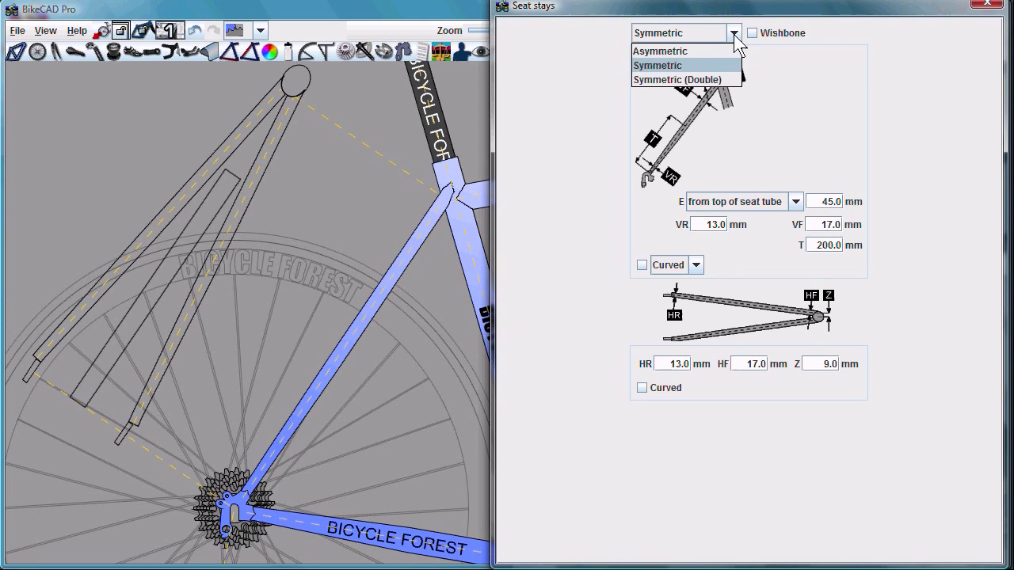
click(668, 51)
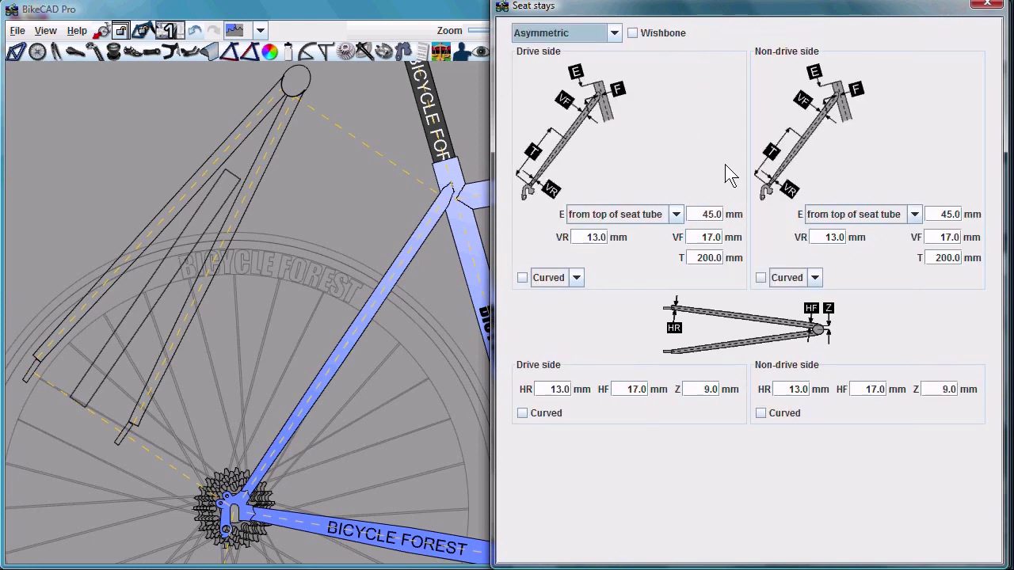
click(761, 412)
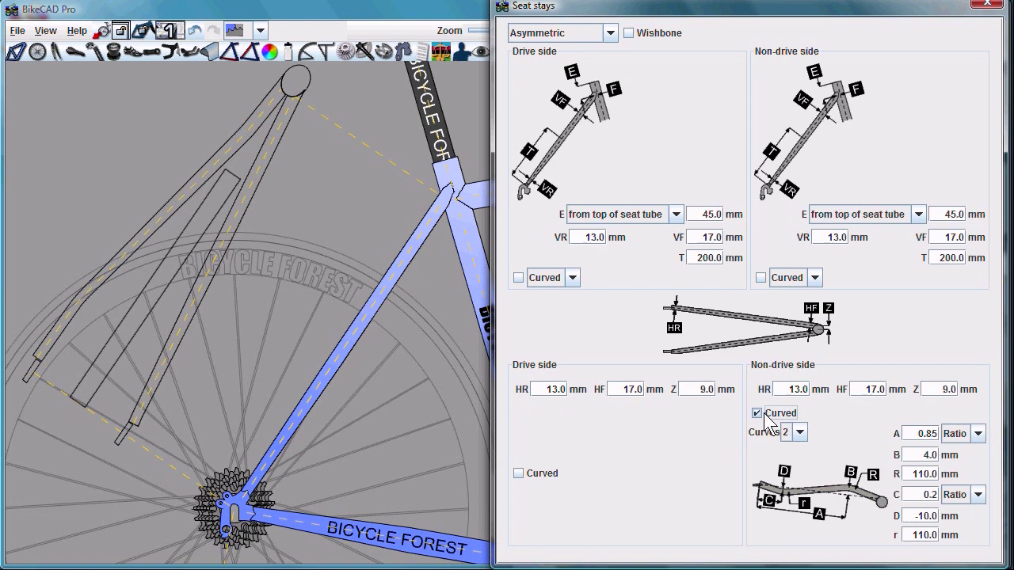
Switch to a double pair of symmetric seat stays anchored from the head tube top
click(609, 32)
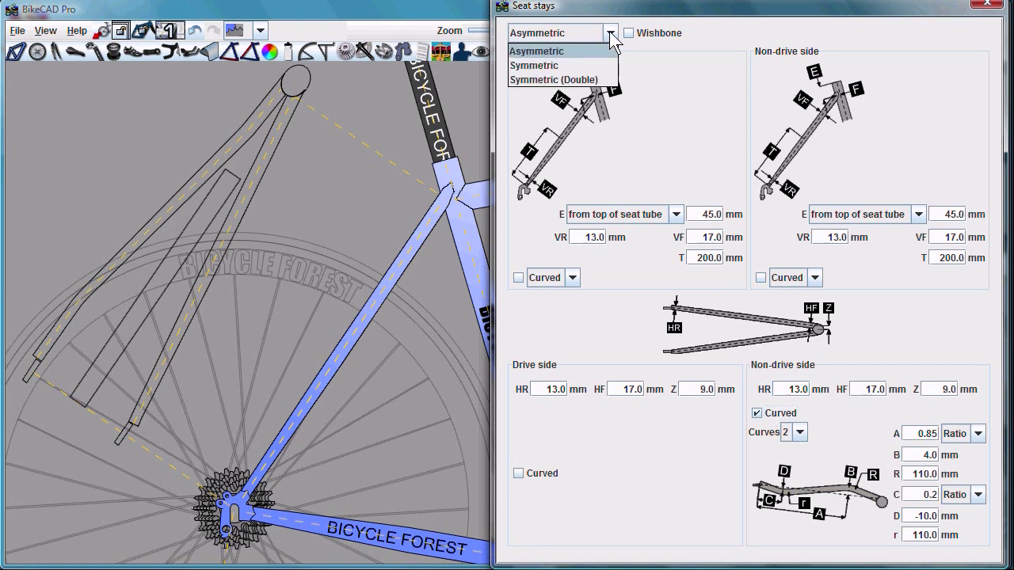
click(581, 80)
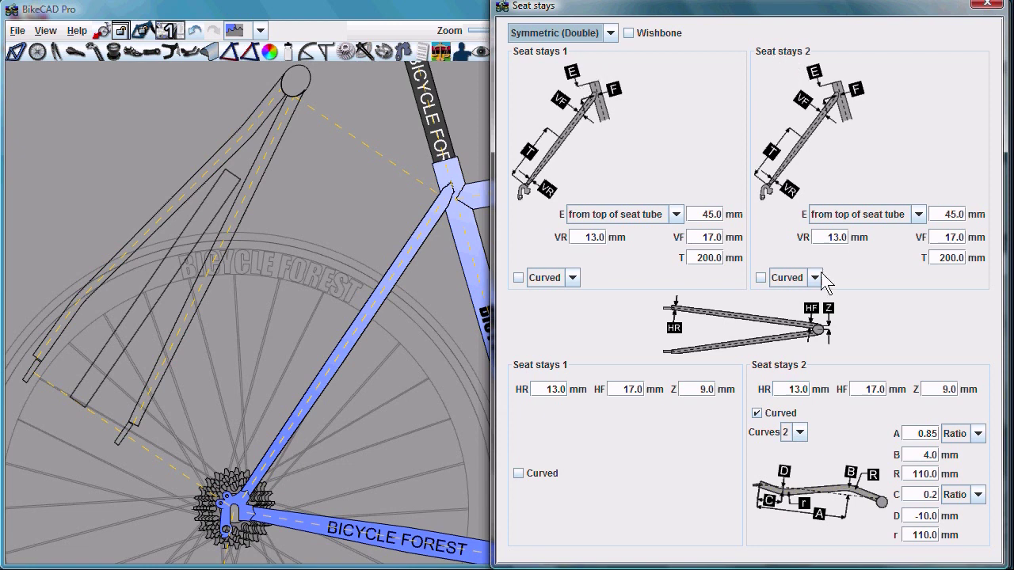
click(918, 214)
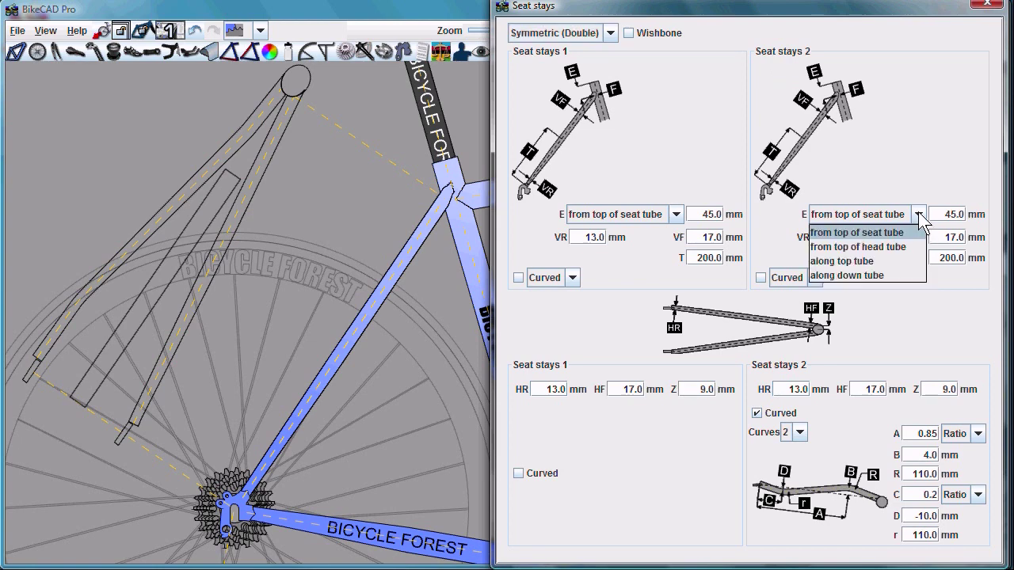
click(879, 248)
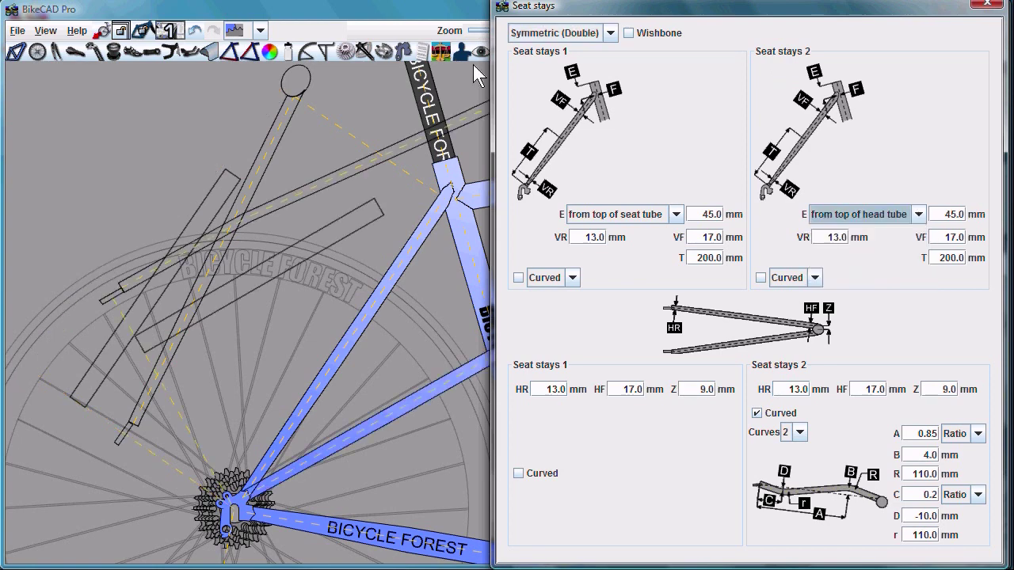
drag(491, 93, 749, 119)
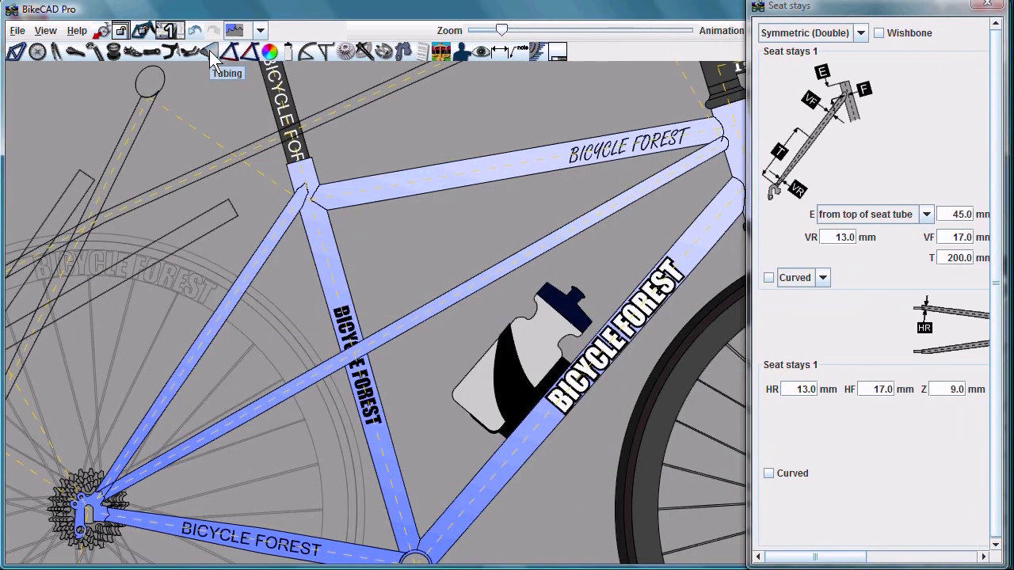
Change the top tube diameter in the tubing settings
click(209, 50)
key(Tab)
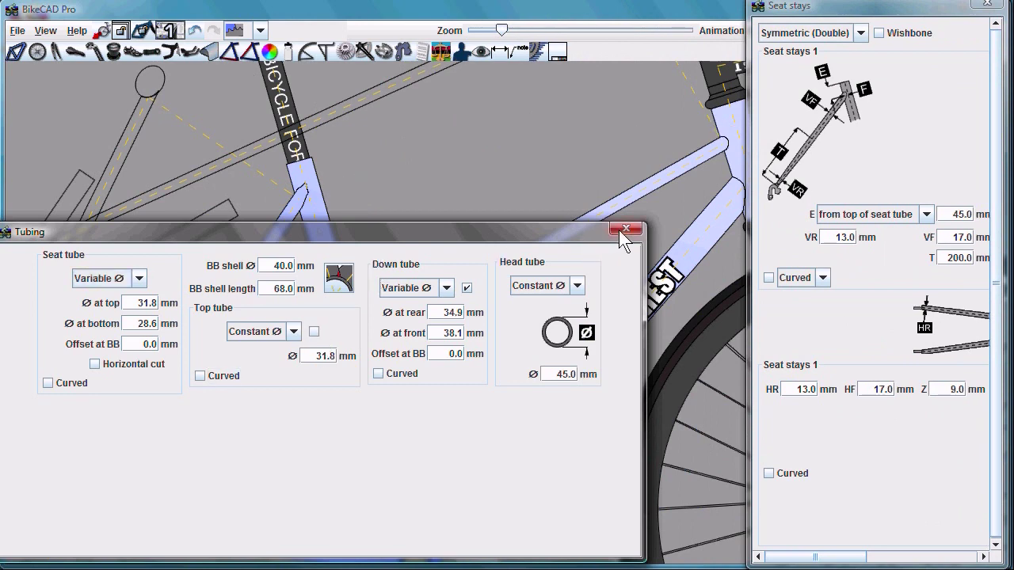
click(626, 229)
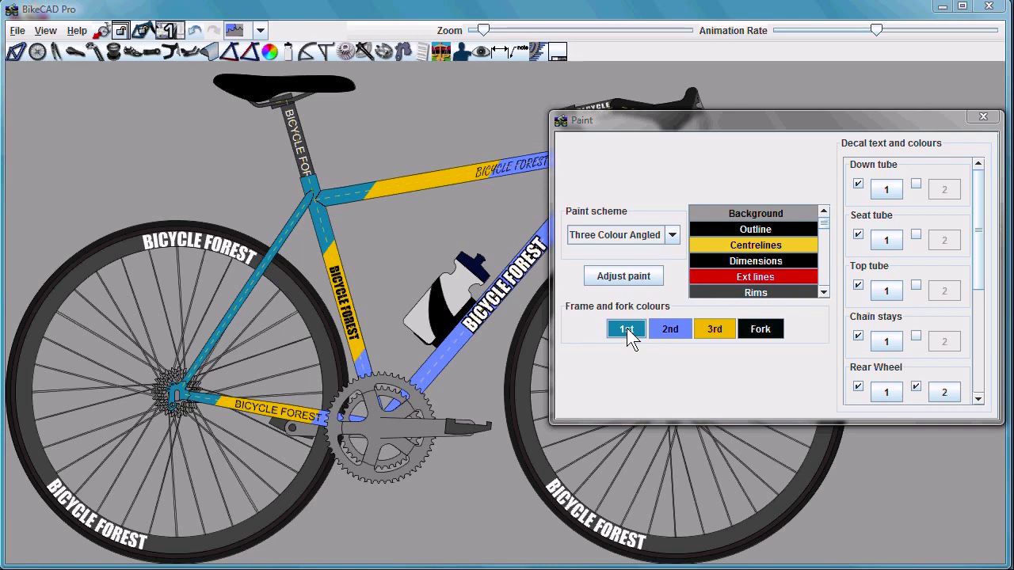
Give the first paint colour a tiled apples.png image overlay and apply it
click(627, 331)
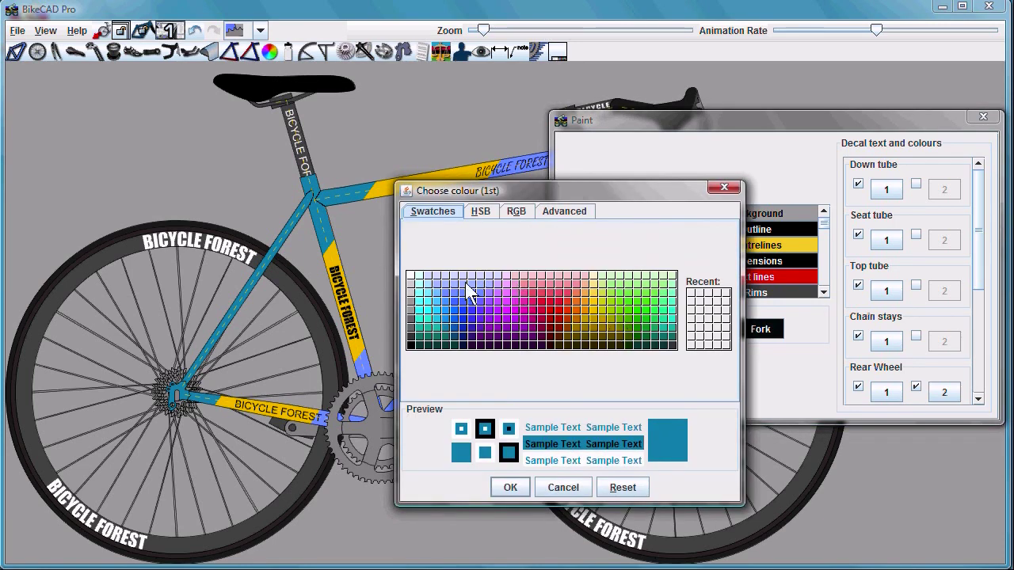
click(480, 211)
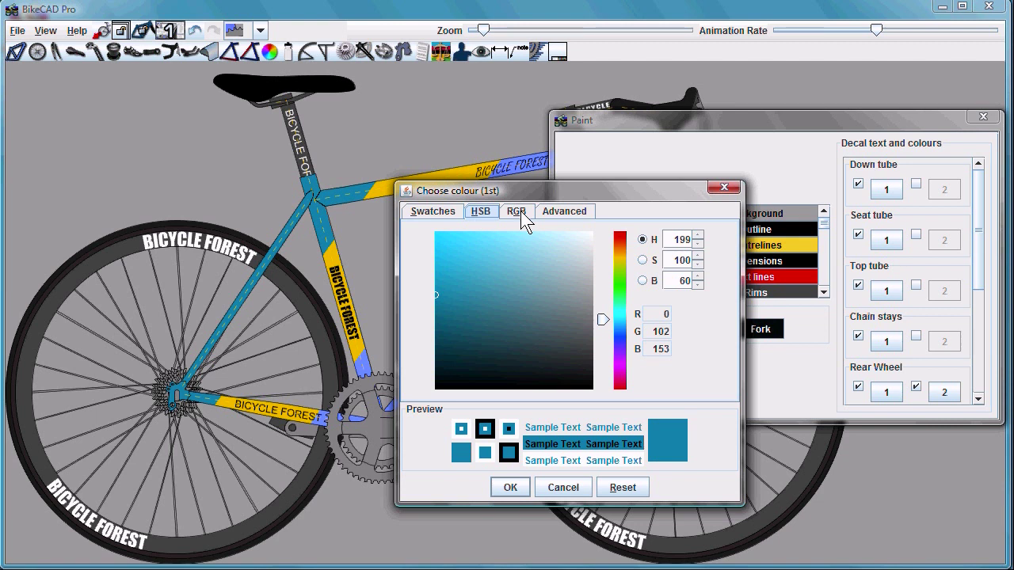
click(516, 210)
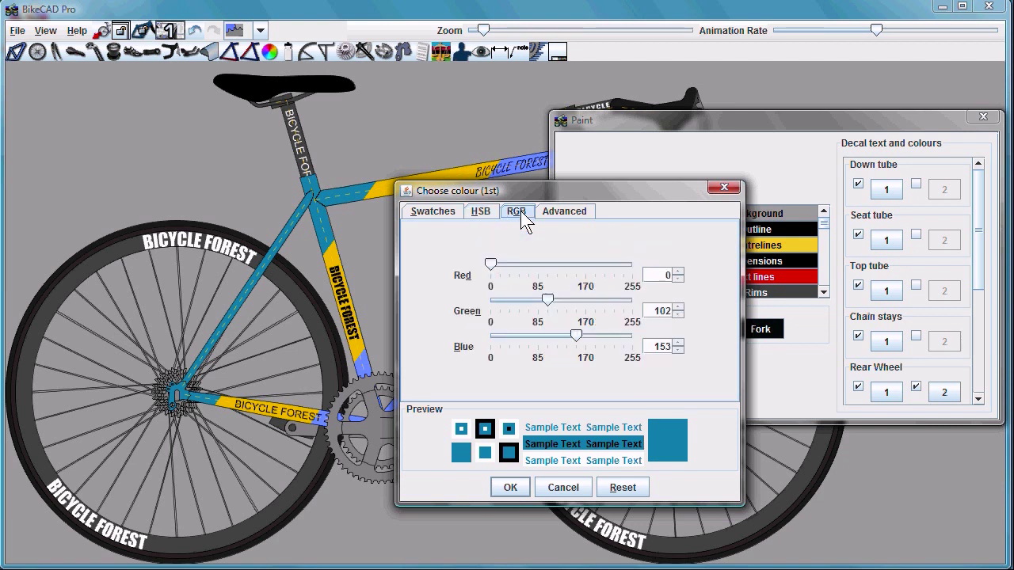
key(Right)
mouse_move(527, 240)
mouse_down()
mouse_move(676, 251)
mouse_move(526, 242)
mouse_up()
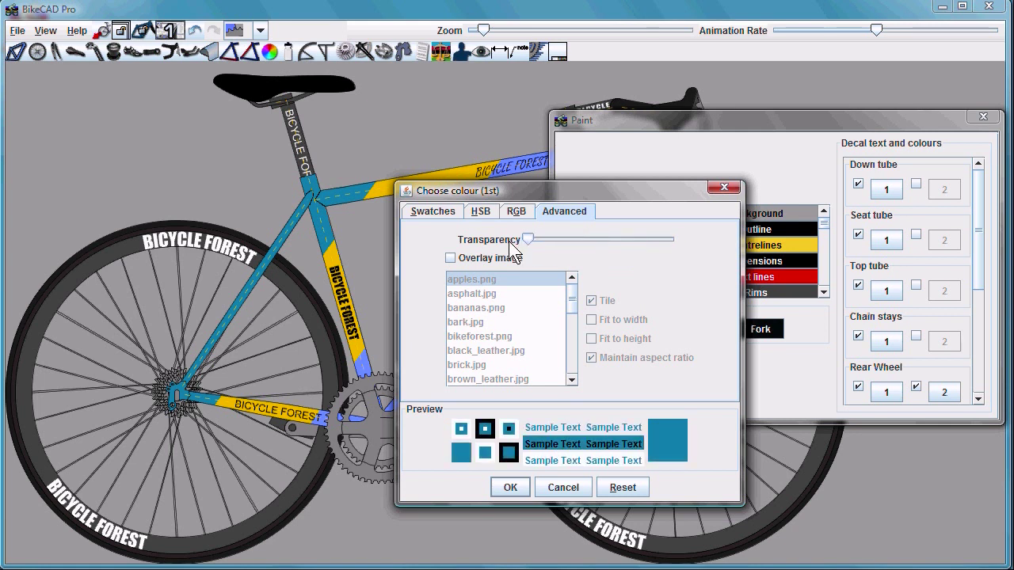
click(451, 258)
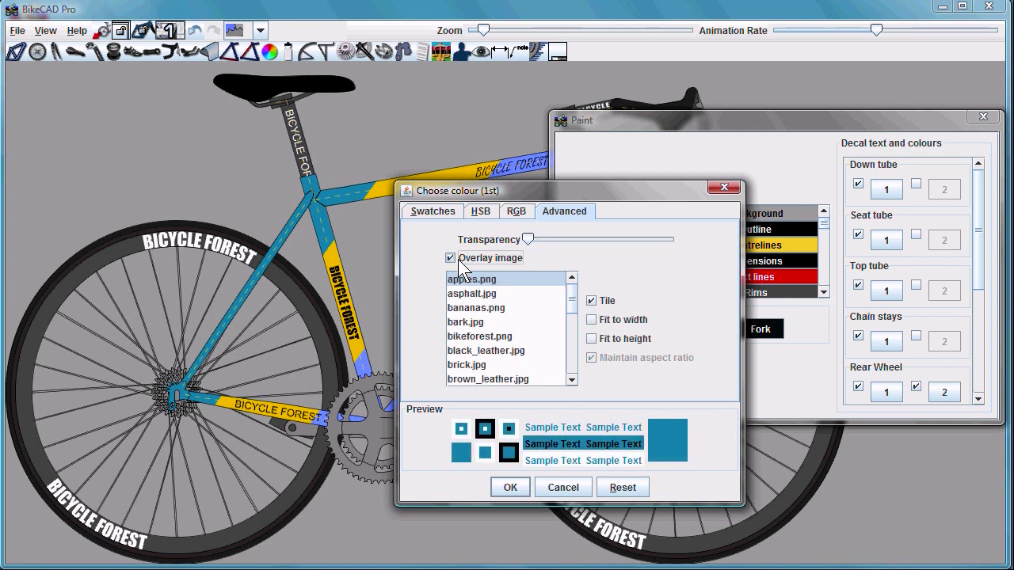
click(507, 488)
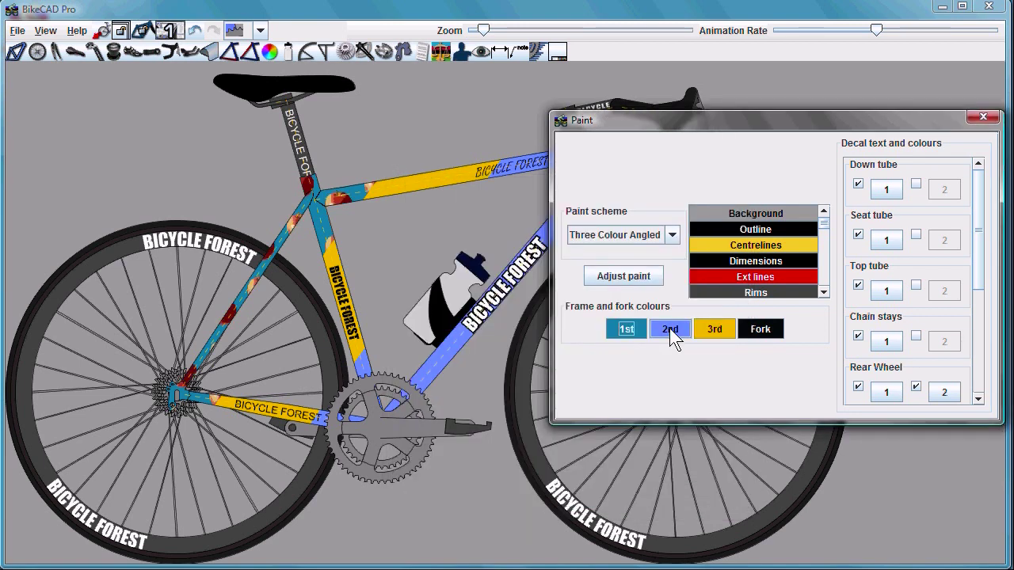
Browse the RAL palette for the second paint colour and close it unchanged
click(670, 328)
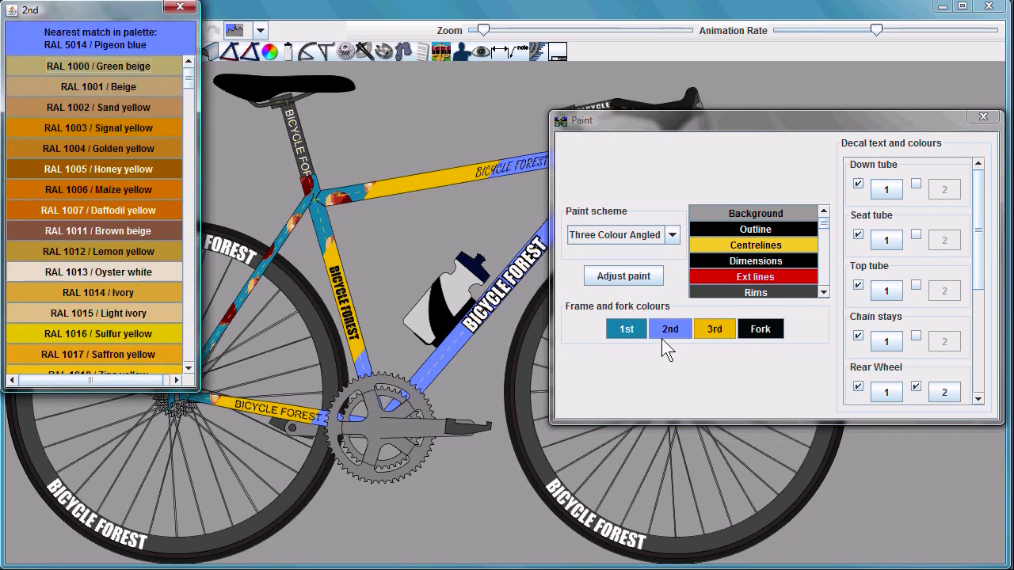
drag(135, 9, 282, 122)
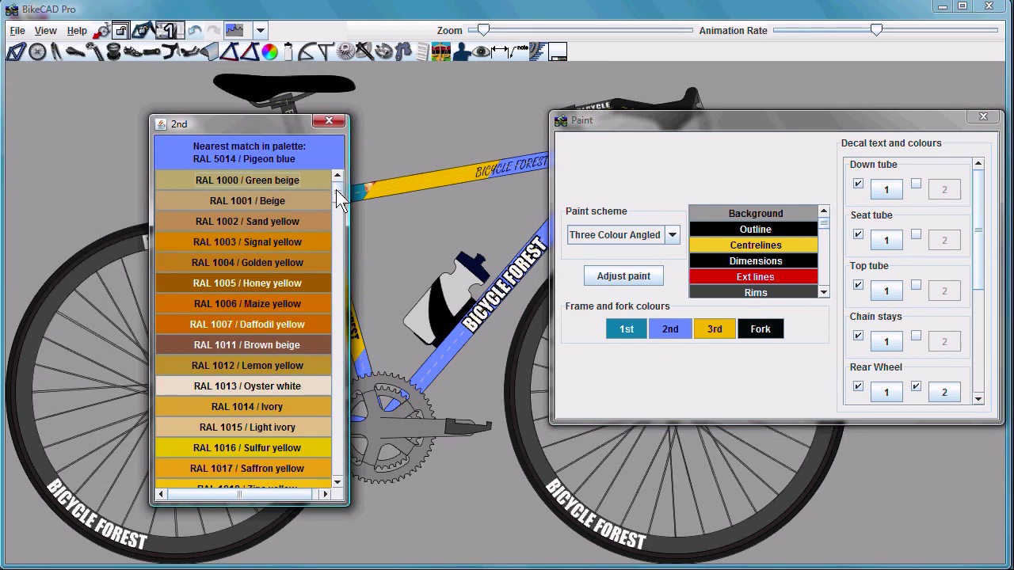
drag(339, 199, 335, 118)
click(329, 121)
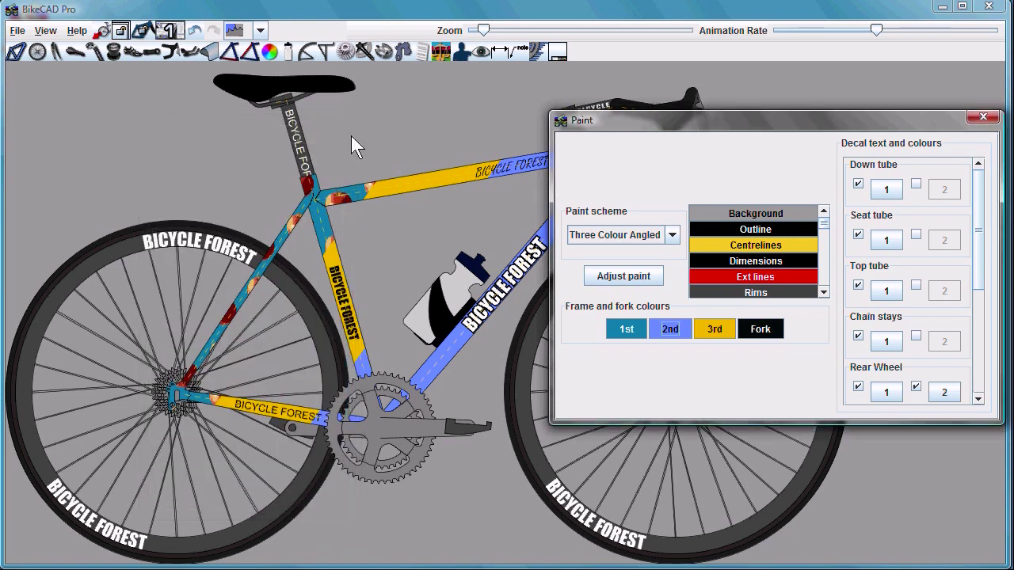
Set the third paint colour to Pink with daisies
click(711, 331)
drag(88, 11, 197, 124)
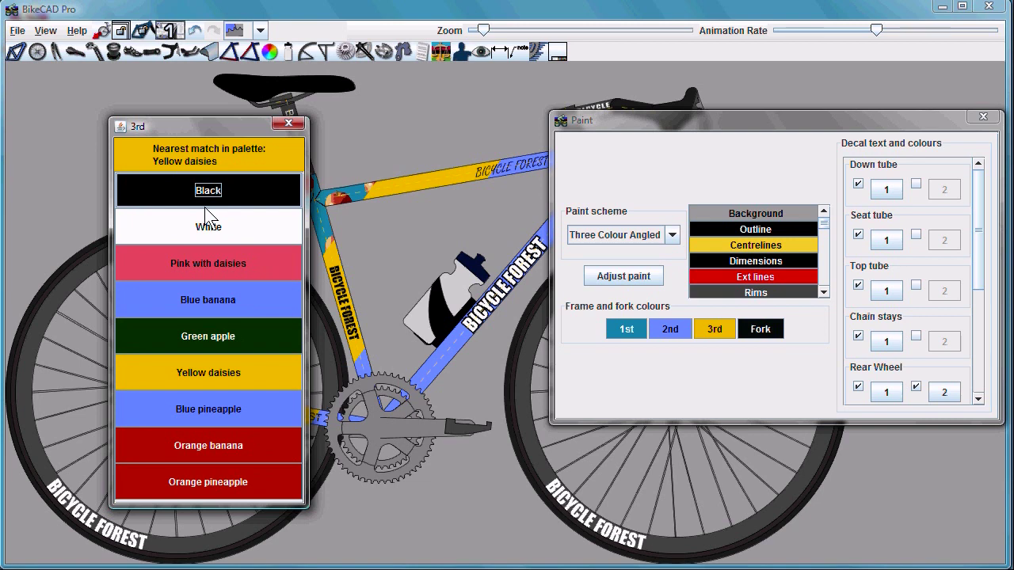
click(213, 268)
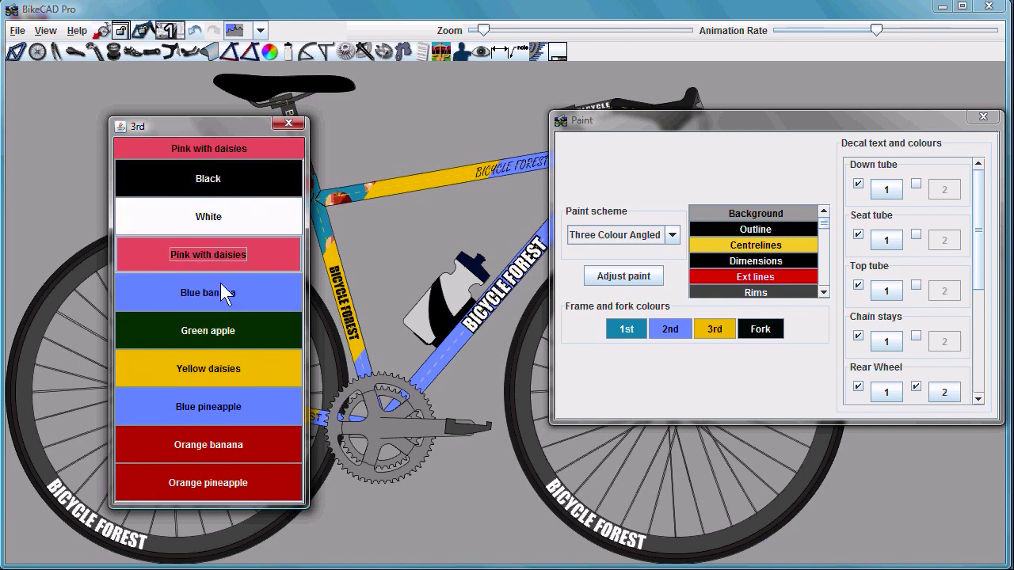
click(288, 124)
Drag the Fade scheme's gradient points to shift where the red and yellow fade in
click(624, 275)
mouse_move(351, 214)
mouse_down()
mouse_move(344, 219)
mouse_move(330, 161)
mouse_move(416, 225)
mouse_move(385, 234)
mouse_up()
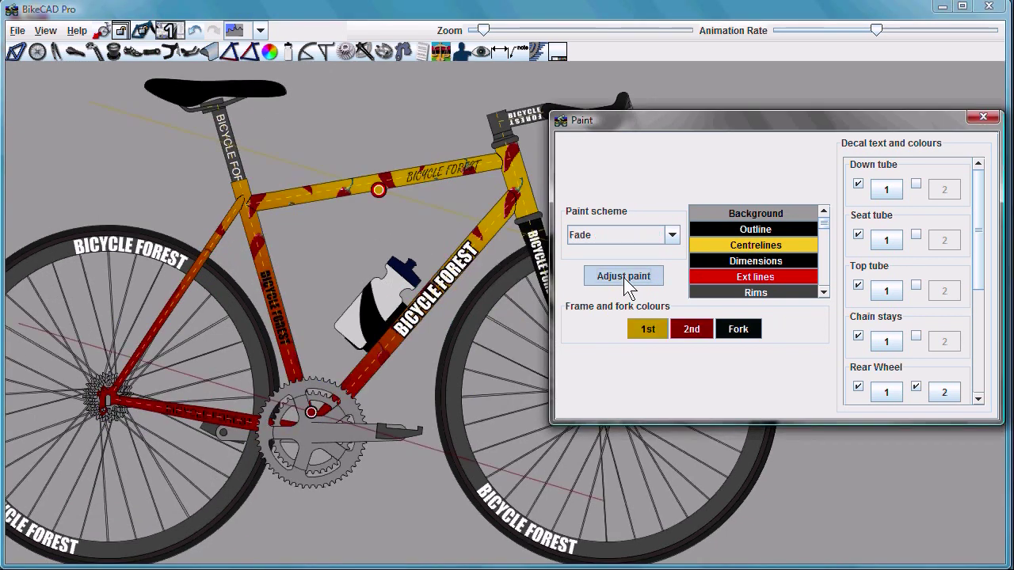
mouse_move(309, 412)
mouse_down()
mouse_move(300, 309)
mouse_move(348, 250)
mouse_move(361, 254)
mouse_move(458, 187)
mouse_move(411, 172)
mouse_move(406, 184)
mouse_move(446, 157)
mouse_move(317, 280)
mouse_up()
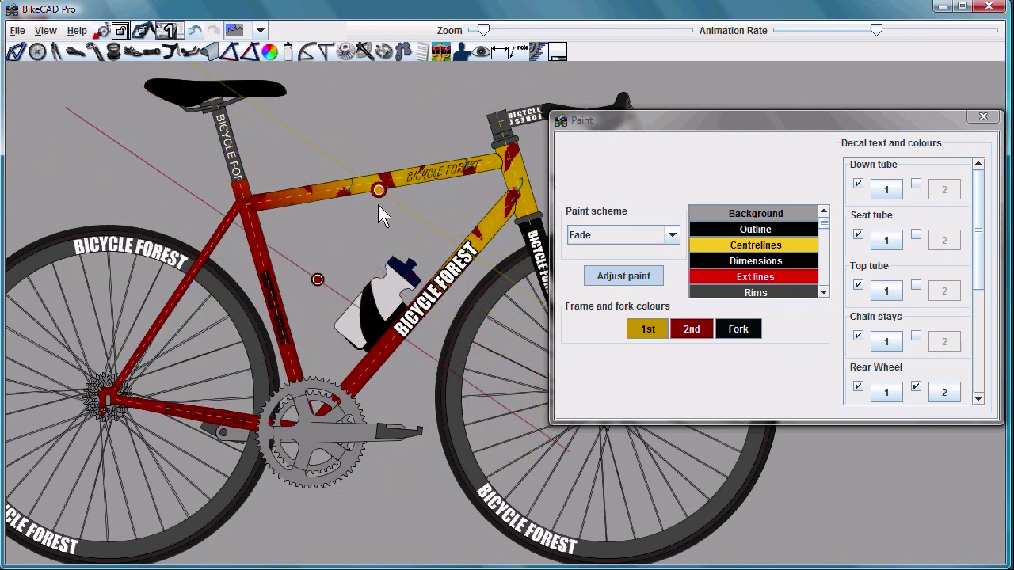
drag(379, 194, 487, 190)
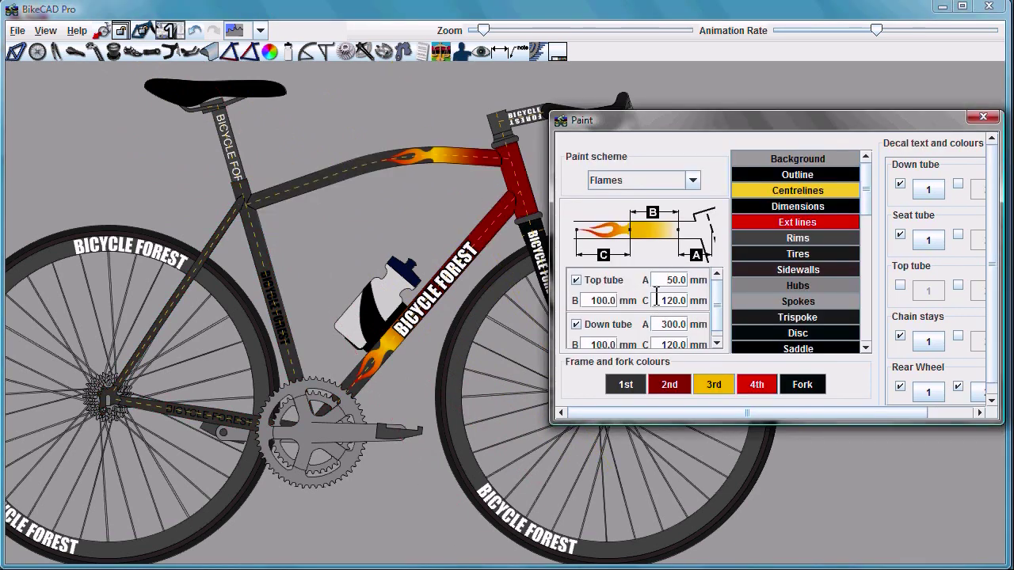
Set the Flames scheme's top tube lengths to A 150 and B 200
text(120.0)
key(Return)
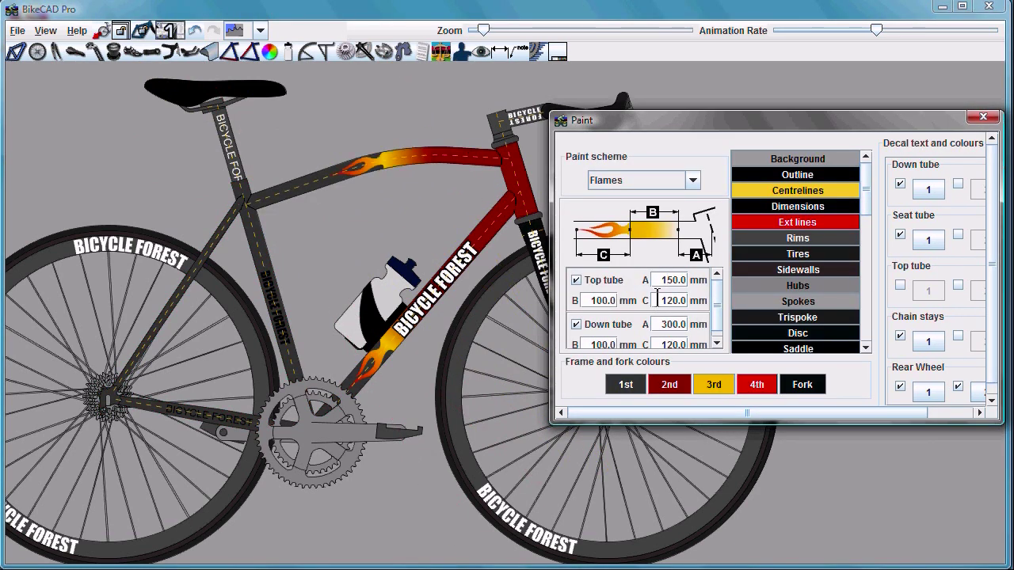
click(576, 299)
key(Delete)
text(2)
key(Return)
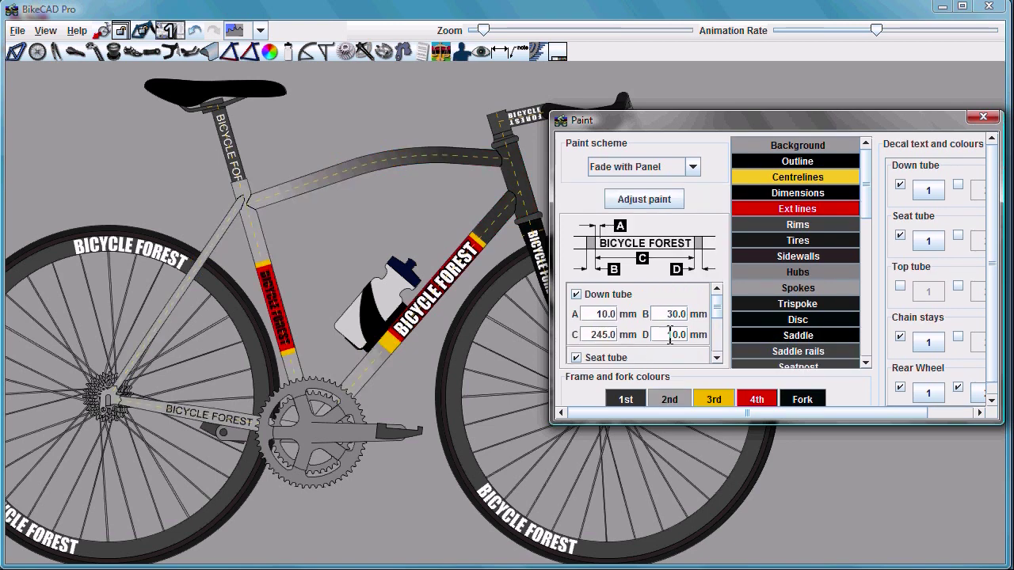
Try Fade with Panel with down tube D 30, then add and remove the top and seat tube panels
text(30.0)
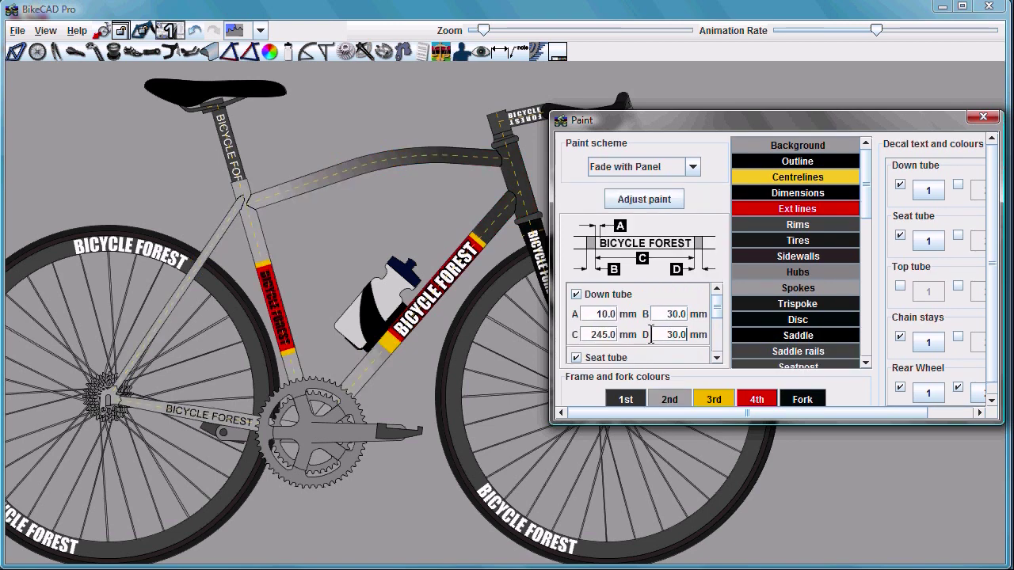
key(Return)
drag(720, 304, 721, 339)
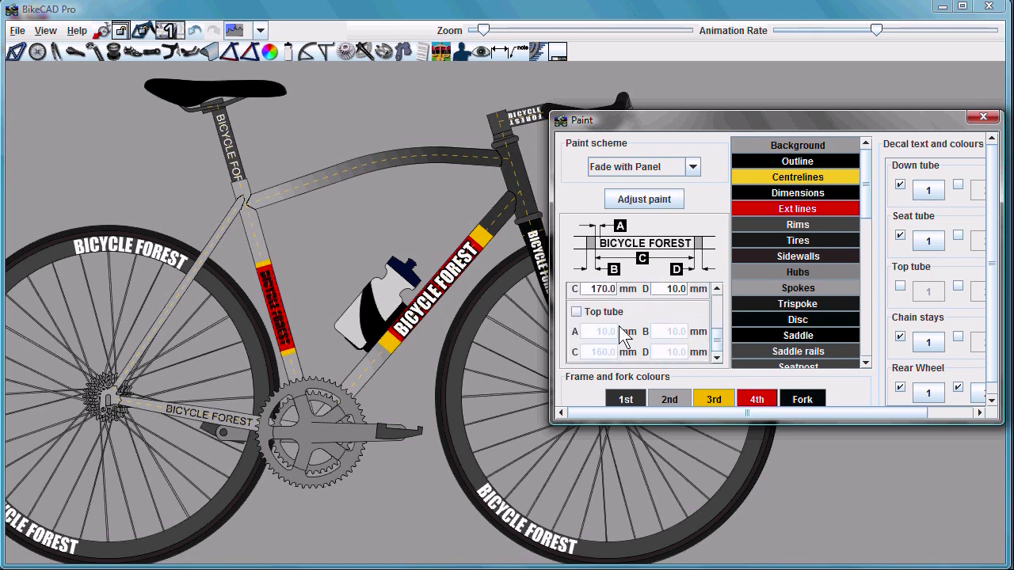
click(576, 312)
click(576, 313)
scroll(578, 319, up, 1)
click(577, 313)
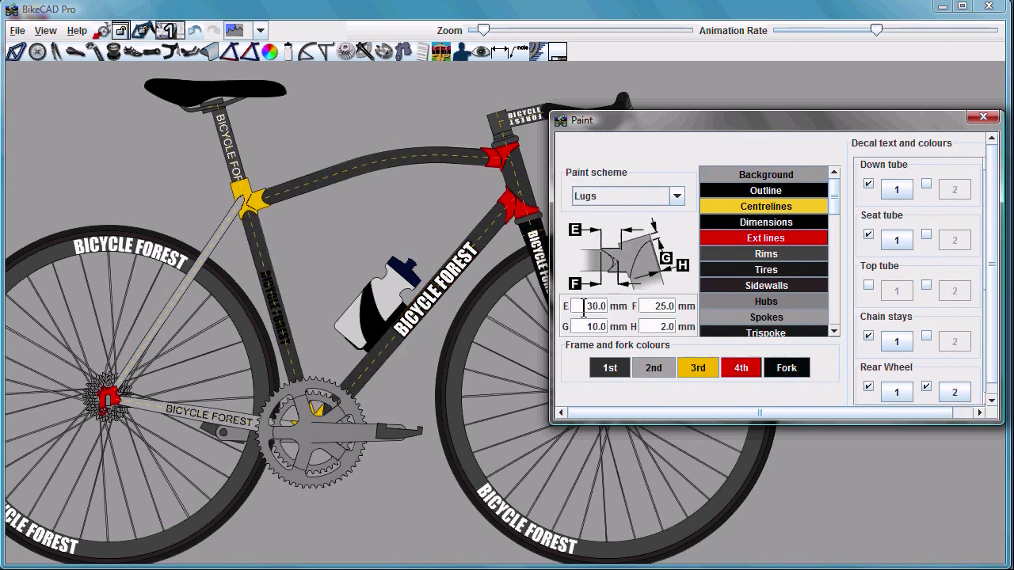
Set the lug lengths to E 130 and F 125
text(130.0)
click(651, 306)
text(1)
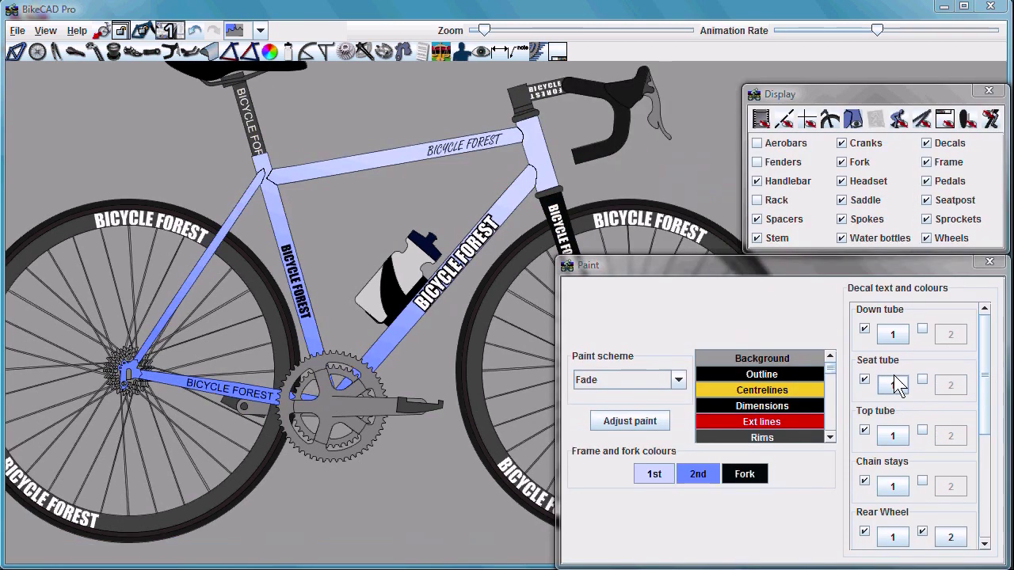
Try different seat tube decal lettering orientations and set the decal offset to 120
click(892, 384)
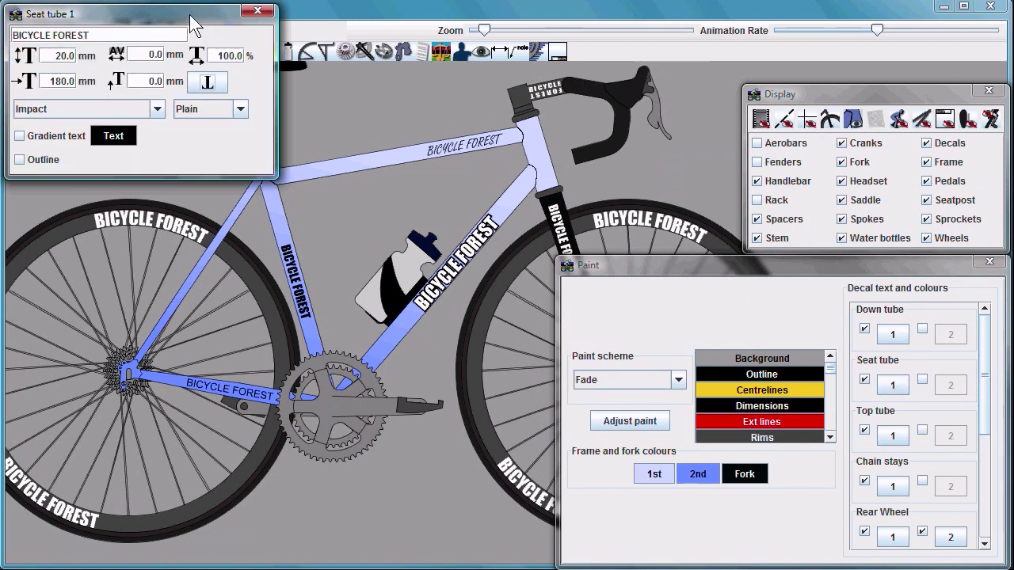
click(205, 82)
click(203, 84)
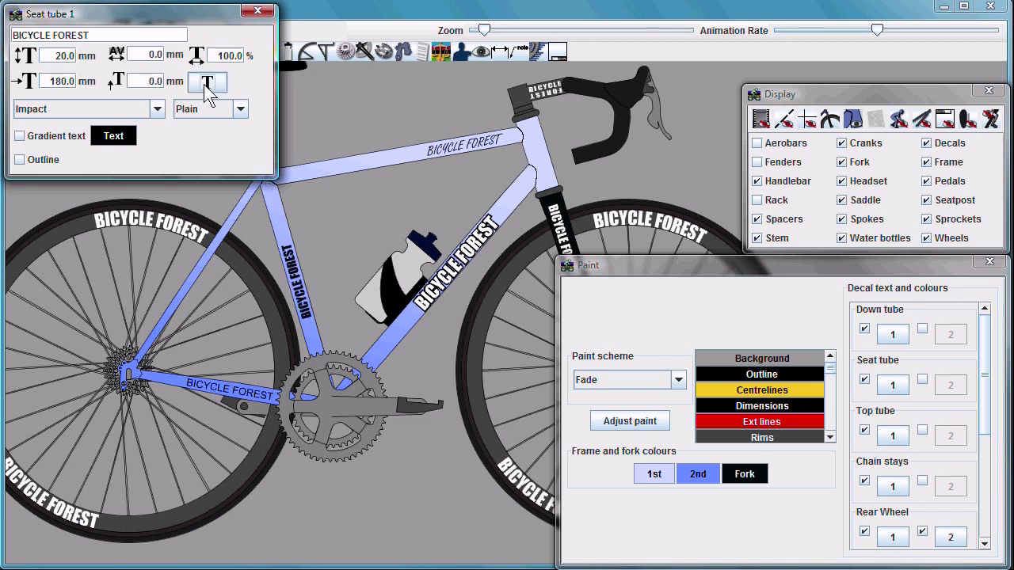
click(203, 84)
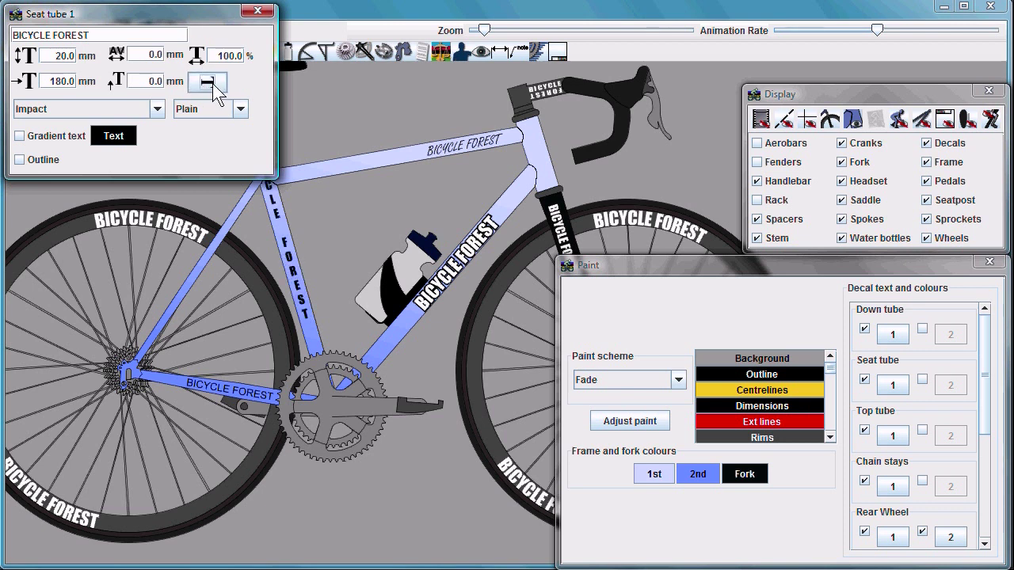
double_click(57, 82)
text(120)
key(Return)
Set the seat tube decal text size to 200% and pick a new font
click(219, 55)
key(Delete)
text(2)
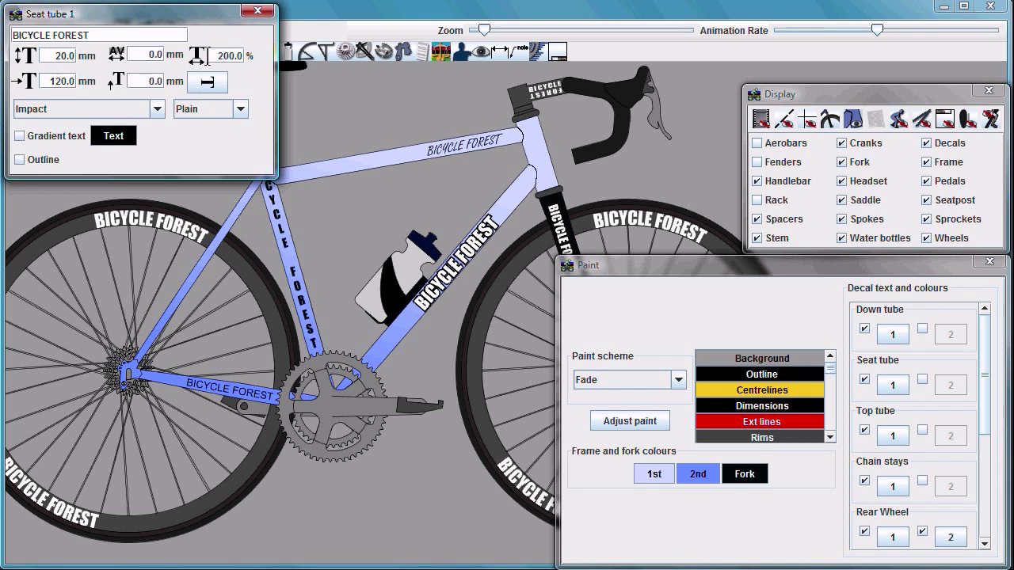
click(157, 109)
drag(158, 203, 162, 142)
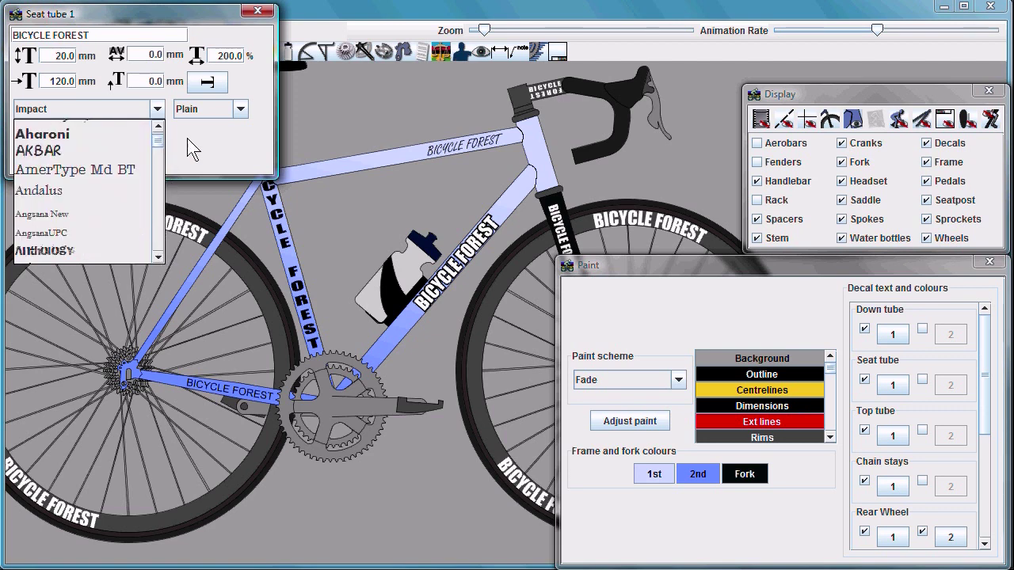
click(187, 137)
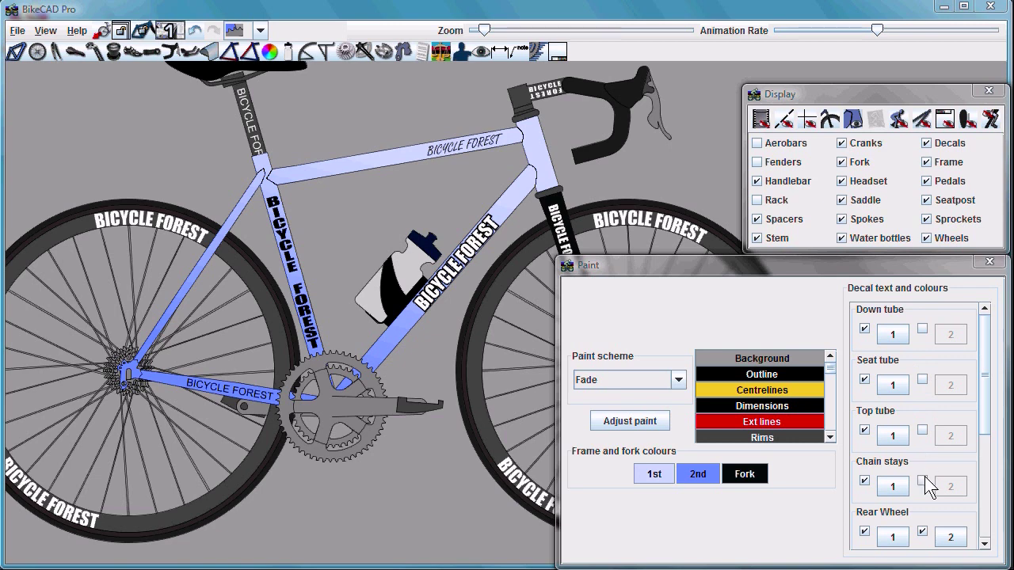
click(893, 333)
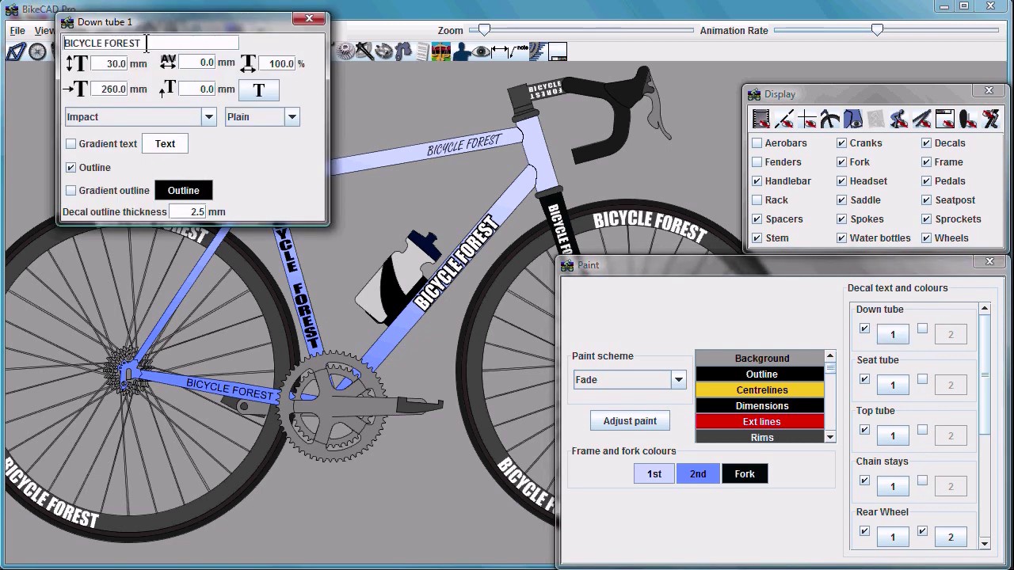
Change the Down tube 1 decal text to BICYCLE and enable a second down tube decal
click(147, 44)
key(BackSpace)
key(BackSpace)
key(BackSpace)
key(BackSpace)
key(BackSpace)
key(BackSpace)
key(BackSpace)
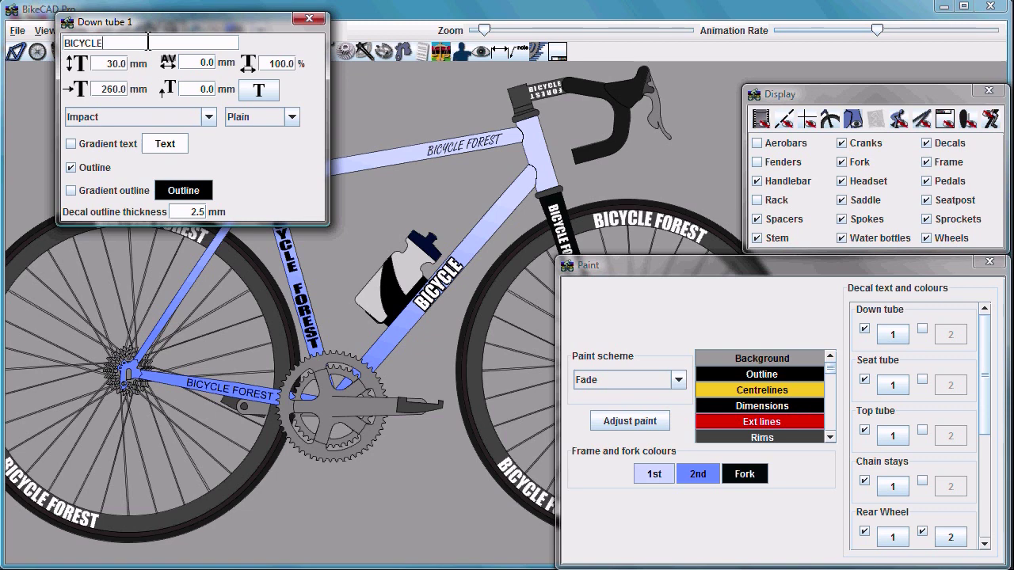
click(309, 19)
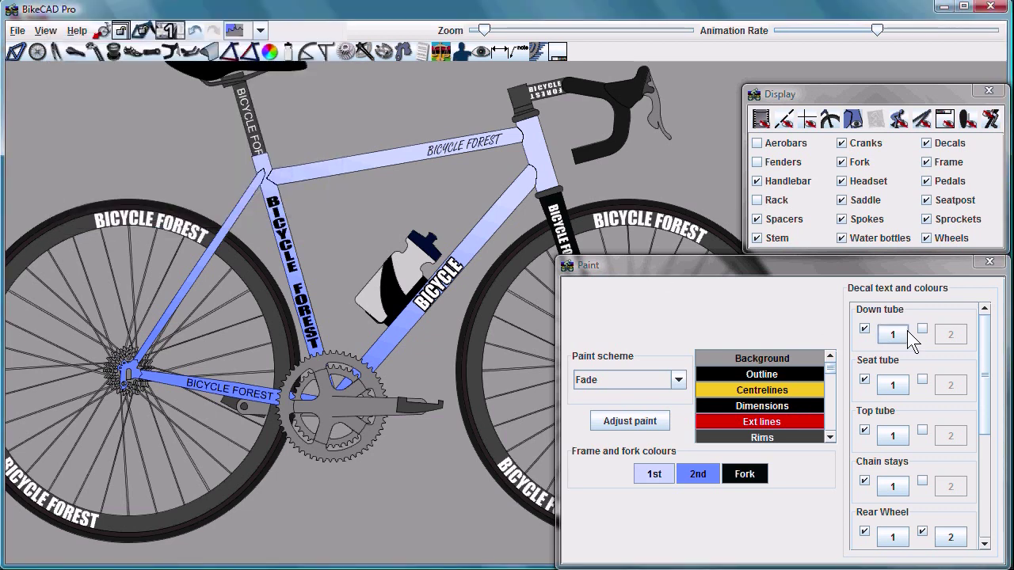
click(923, 329)
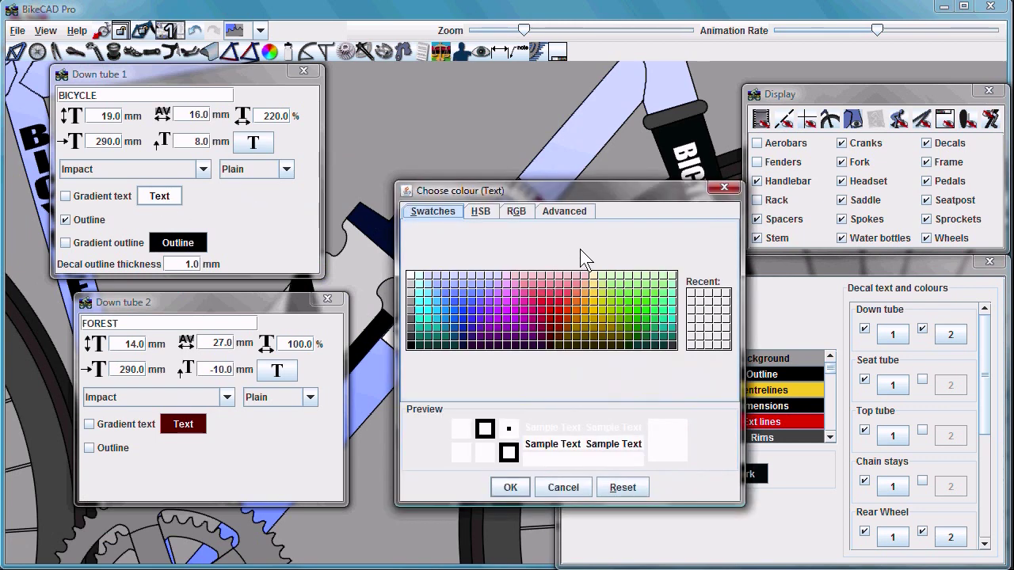
Give the BICYCLE lettering an overlay image fill through the advanced colour options
click(564, 211)
click(485, 260)
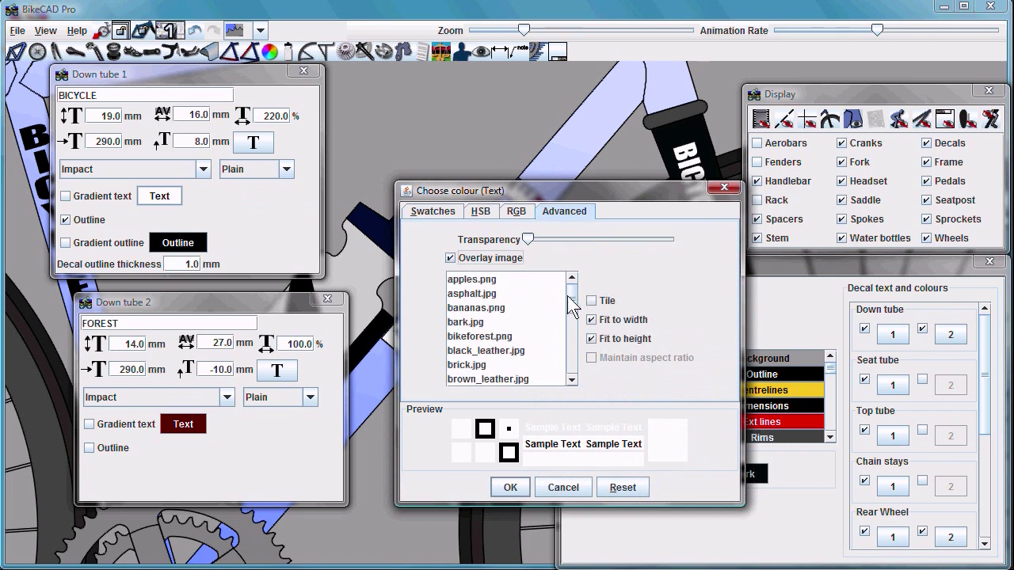
click(510, 487)
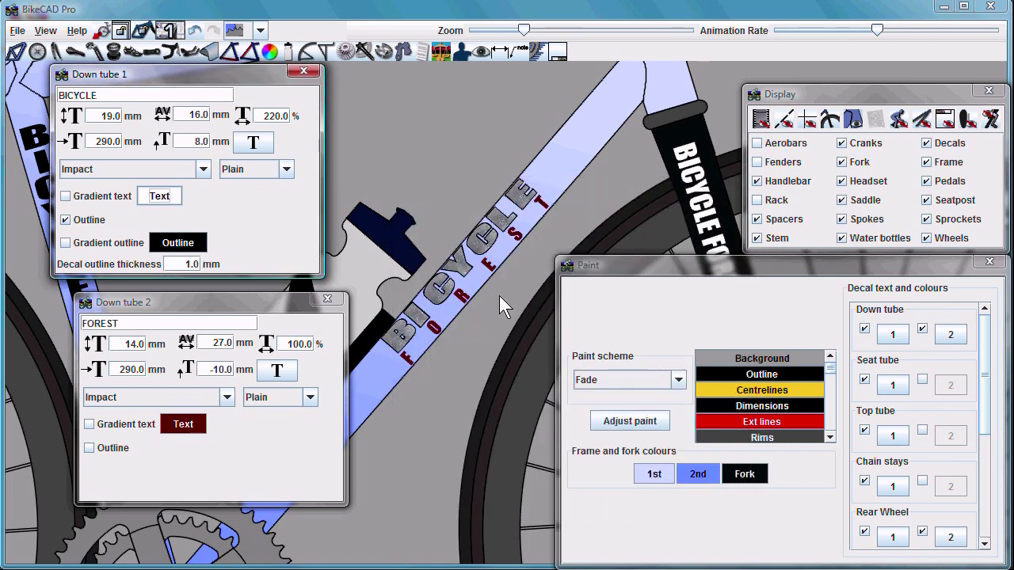
Toggle the Decals display option off and back on to compare the bike with and without decals
scroll(523, 214, down, 3)
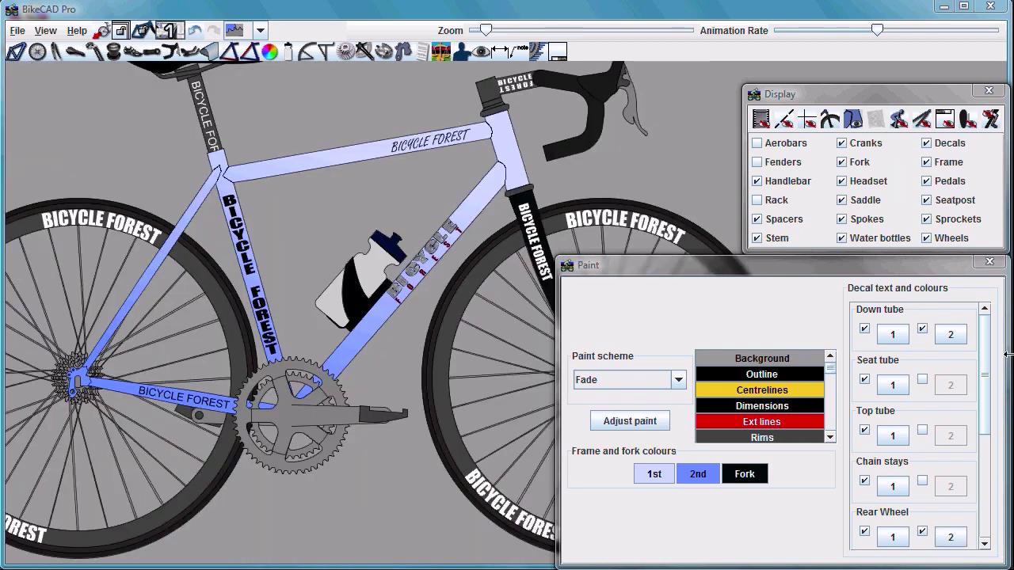
drag(989, 336, 1004, 485)
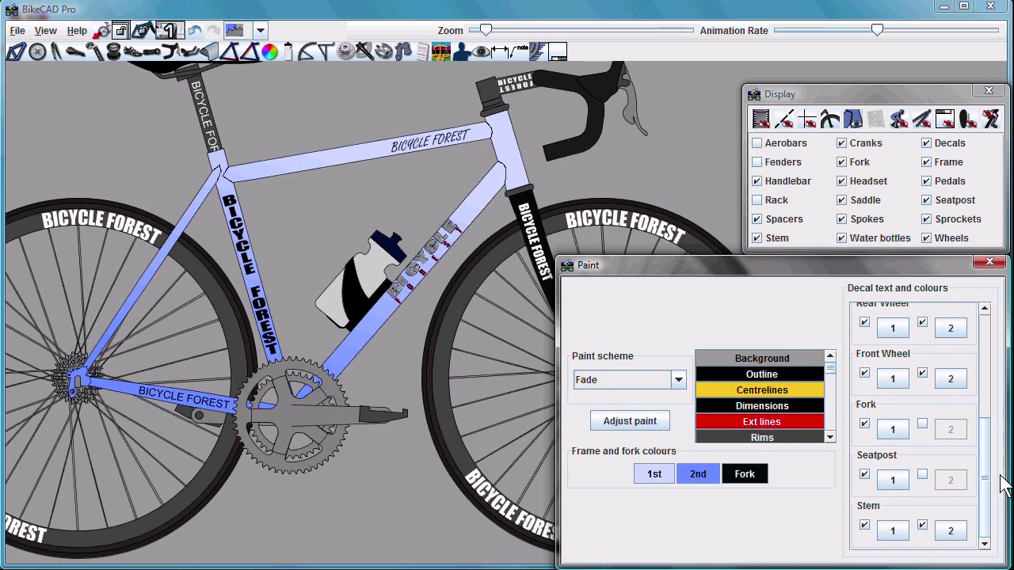
click(927, 145)
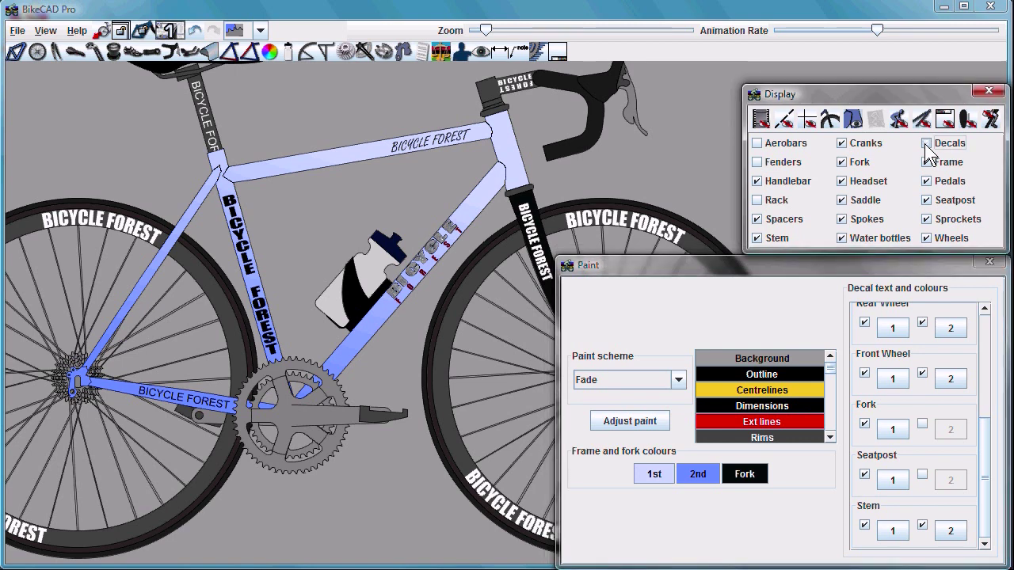
click(927, 145)
click(927, 146)
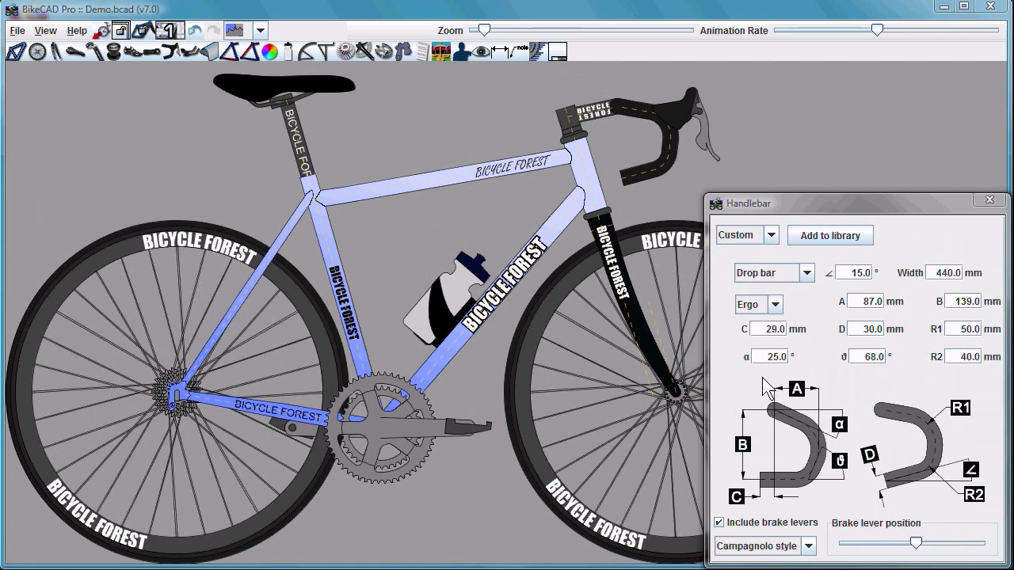
Switch to a Standard handlebar without brake levers, trying Generic track and BMX before choosing Generic bullhorn
click(772, 234)
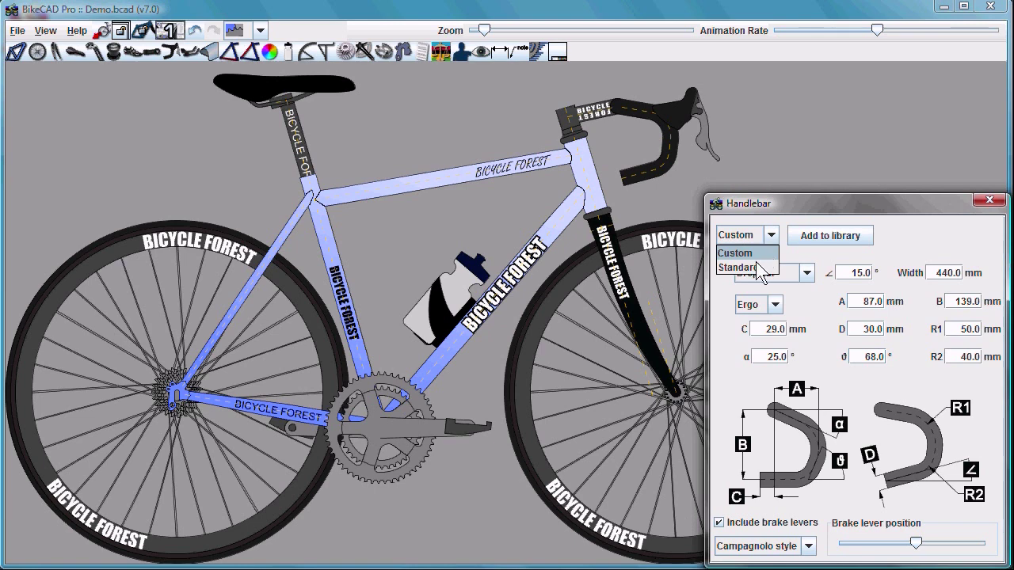
click(756, 263)
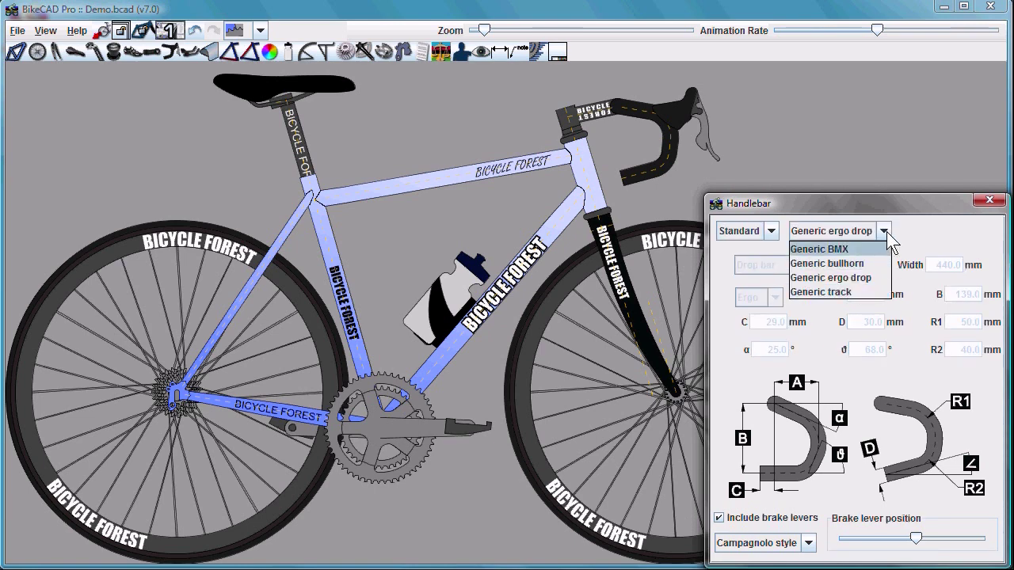
click(856, 291)
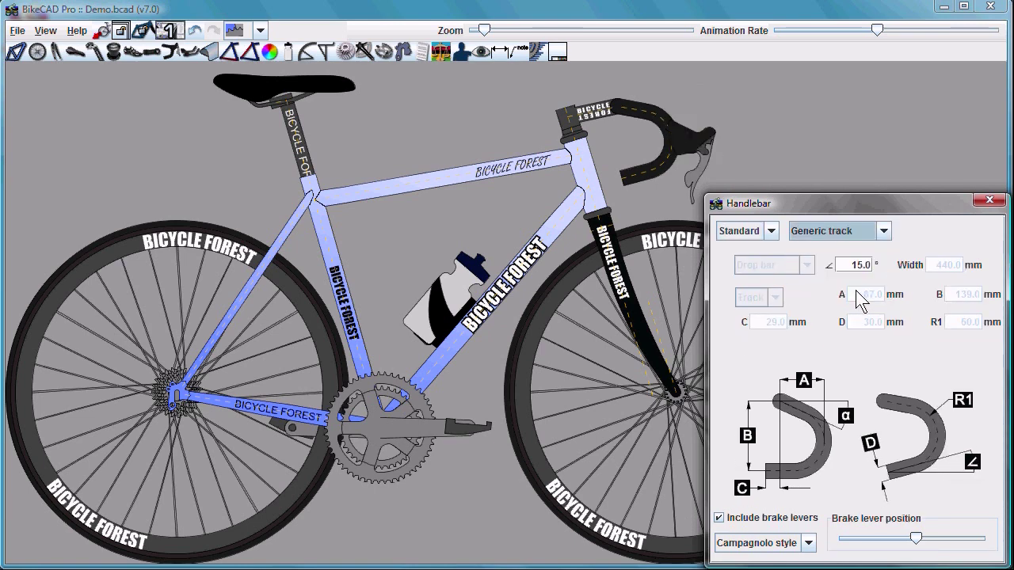
click(719, 519)
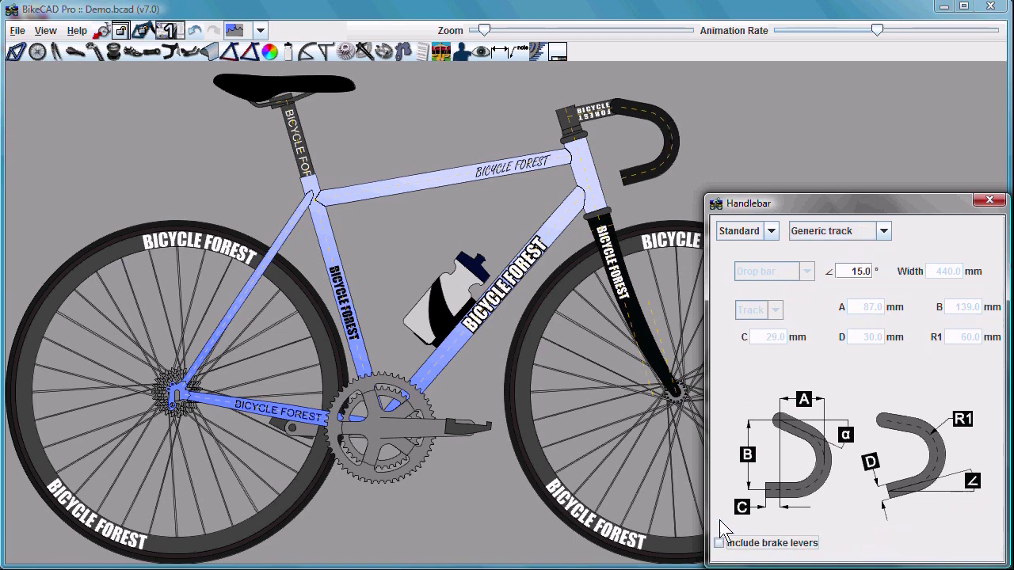
click(883, 231)
click(840, 251)
click(885, 230)
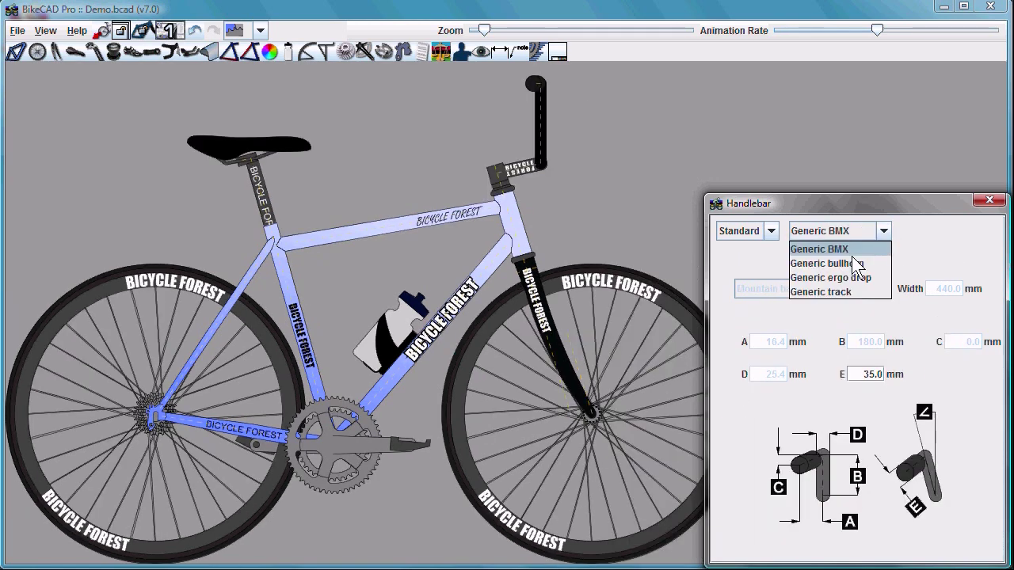
click(852, 259)
click(860, 364)
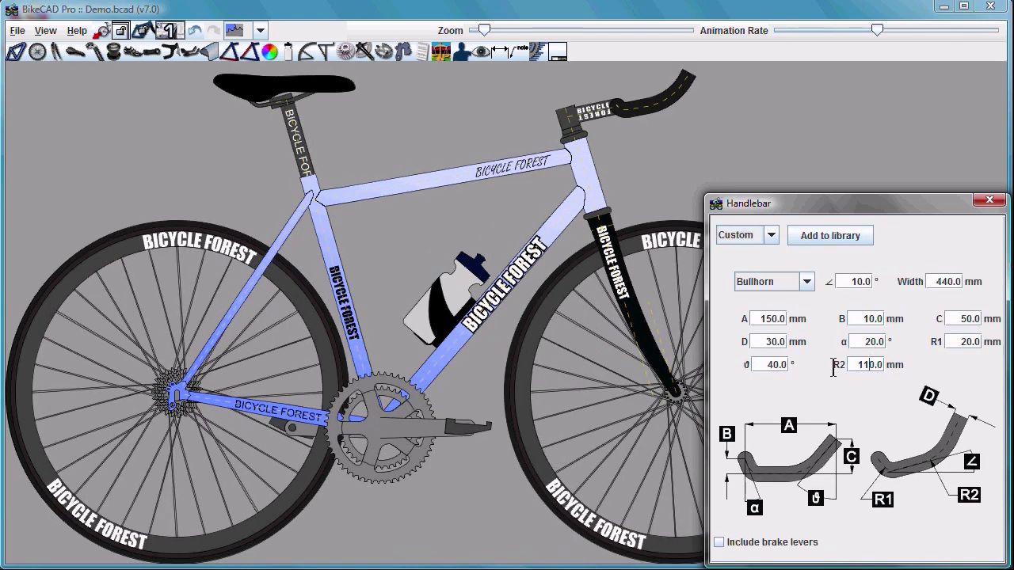
Enter R2 60, save the bar as 'Tight bullhorn', and confirm it appears in the Standard list
text(6)
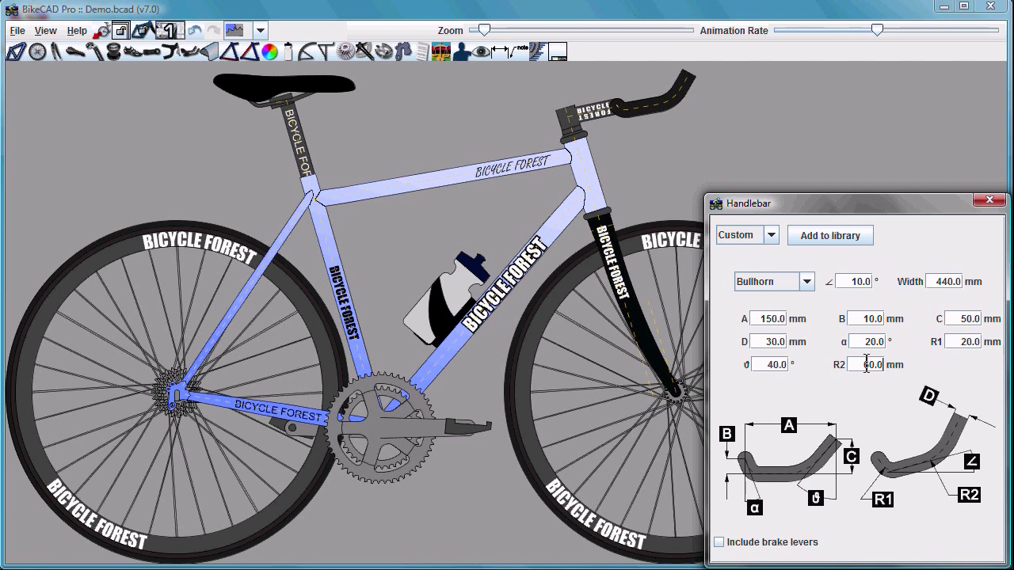
click(829, 236)
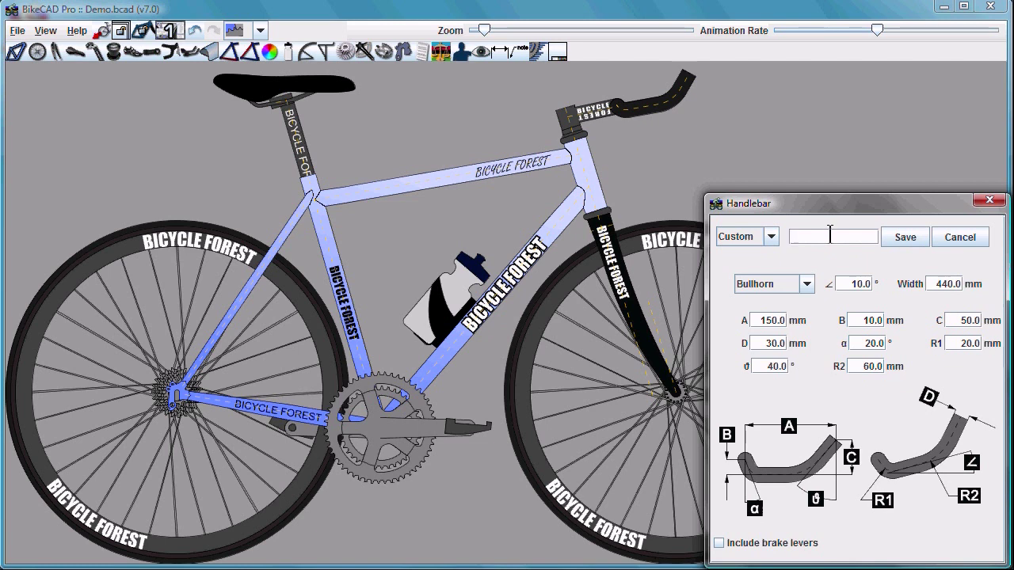
text(Tight bullhorn)
click(903, 238)
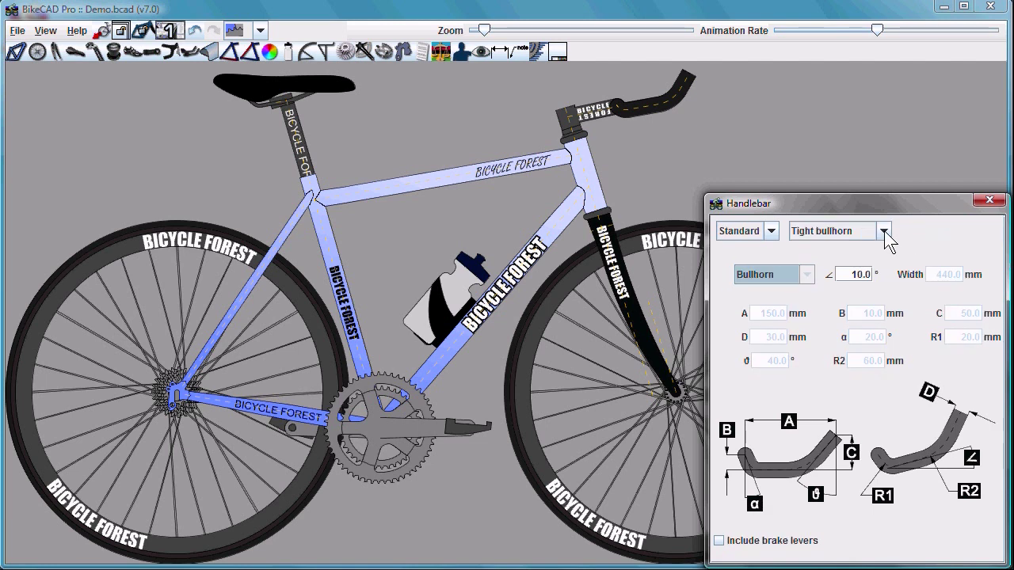
click(884, 230)
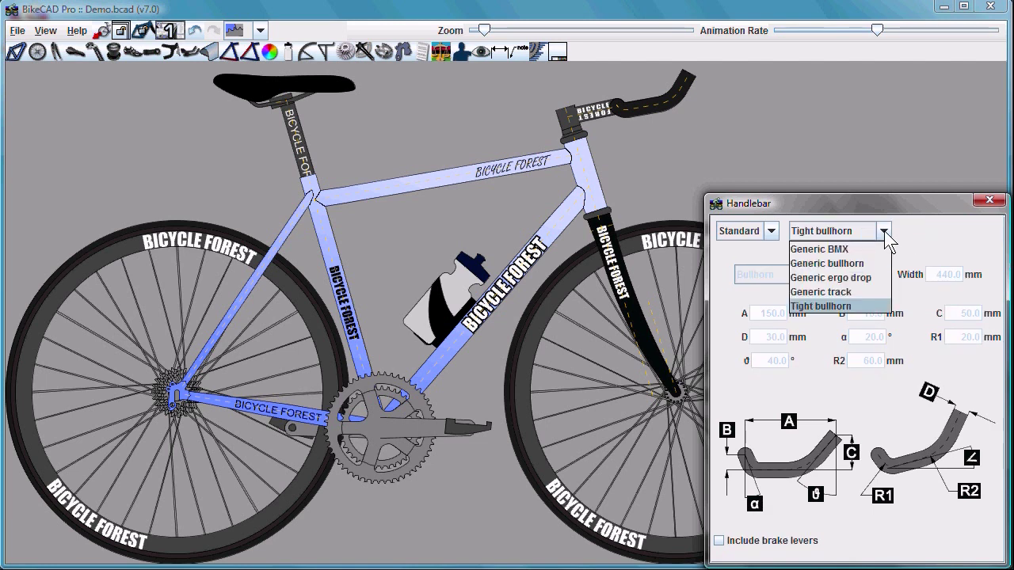
click(884, 230)
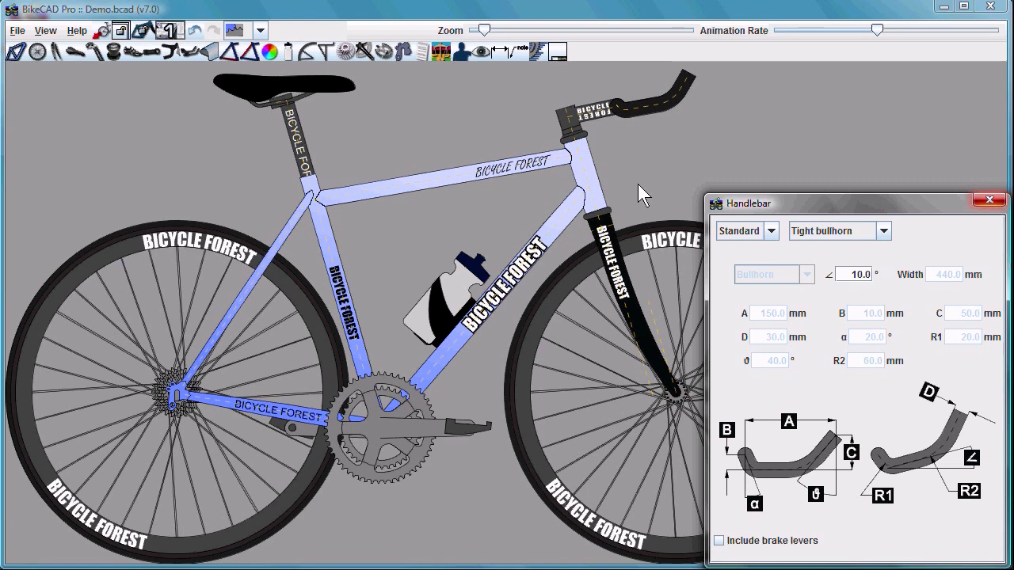
click(17, 30)
Reopen Demo.bcad from the recent files and accept adding its handlebar to the library
mouse_move(87, 67)
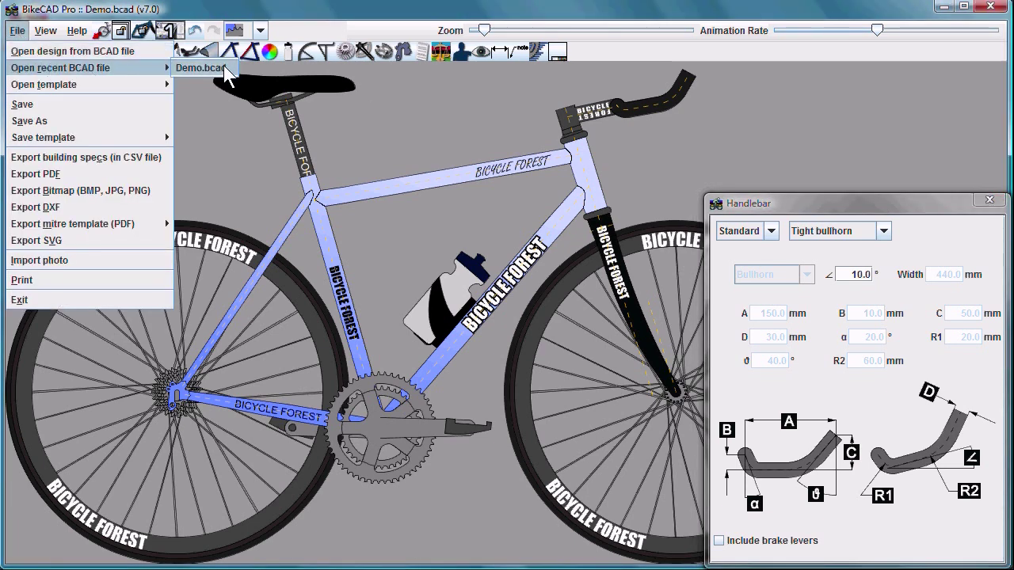
click(198, 68)
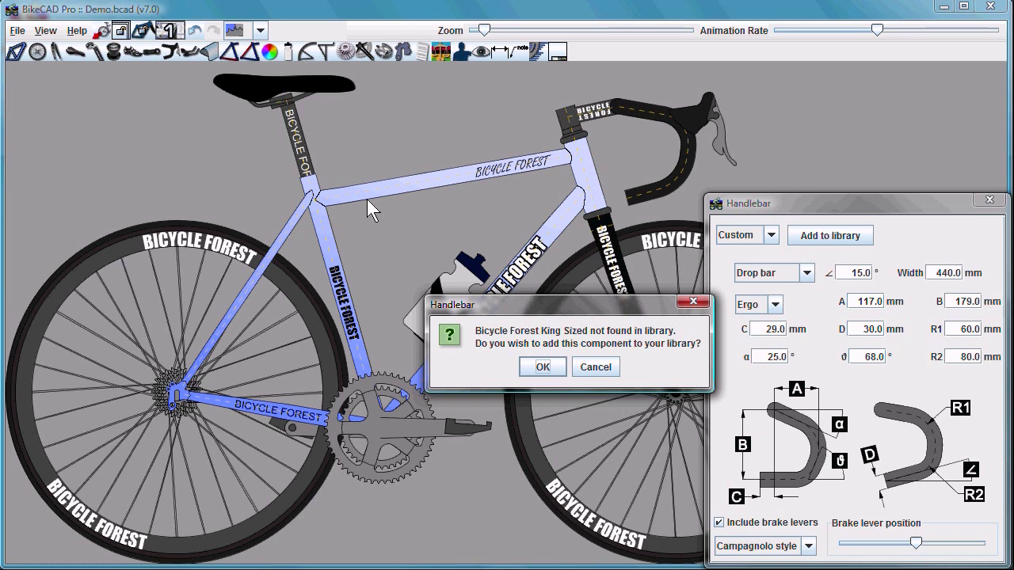
drag(515, 315, 436, 259)
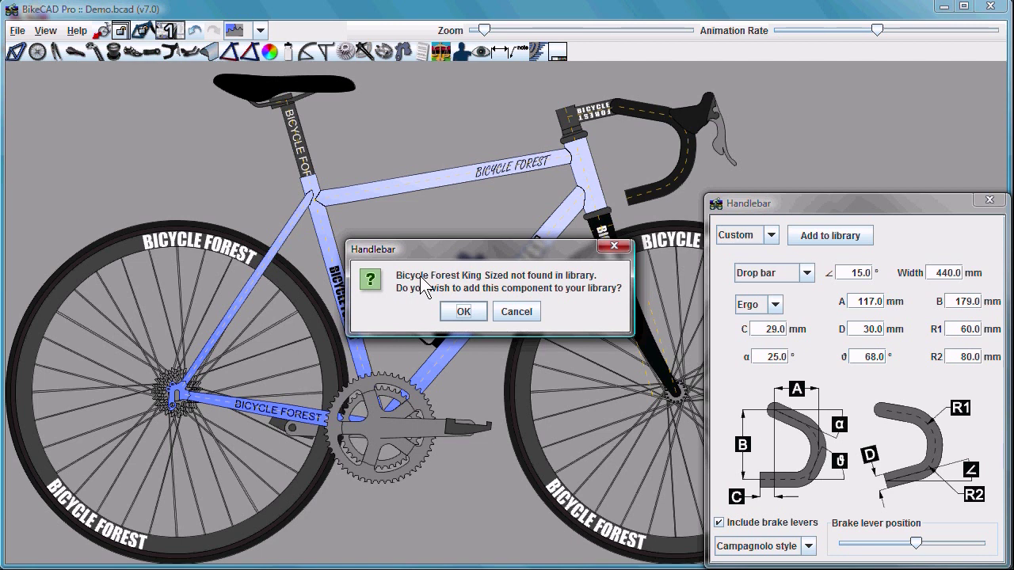
click(461, 311)
Load Demo4.bcad from the recent files and acknowledge the handlebar mismatch message
click(916, 231)
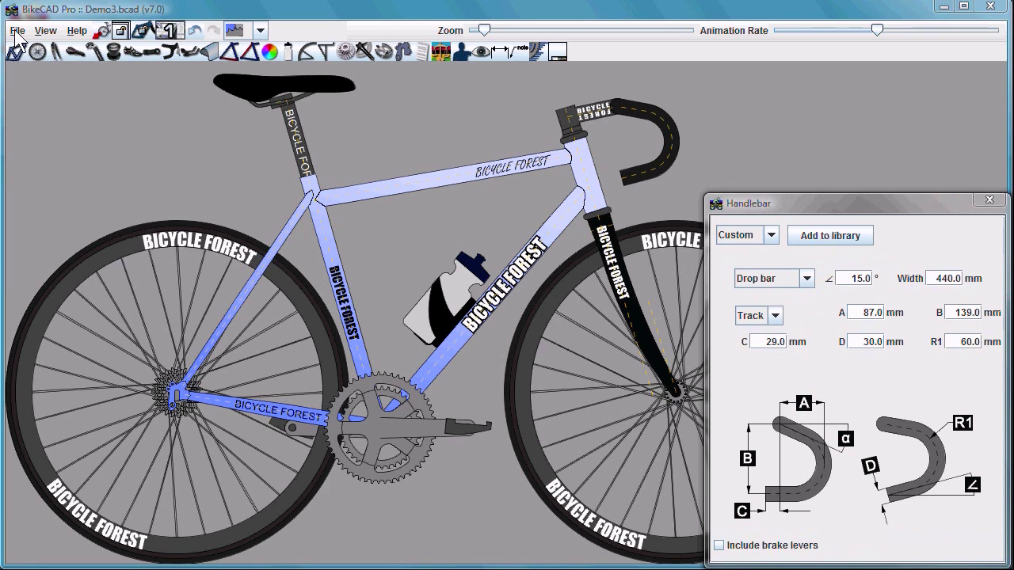
click(17, 31)
mouse_move(95, 68)
click(218, 85)
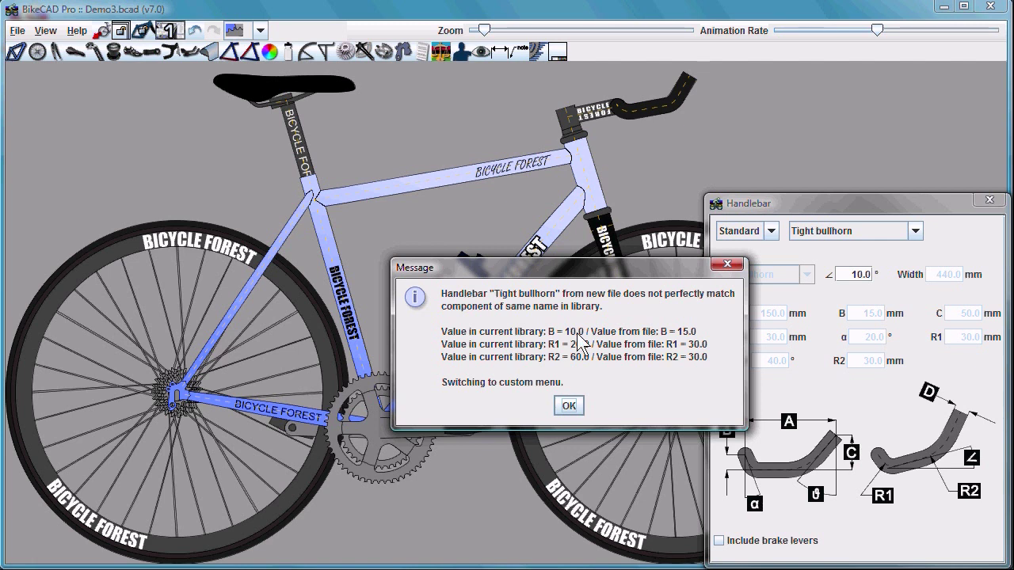
click(567, 405)
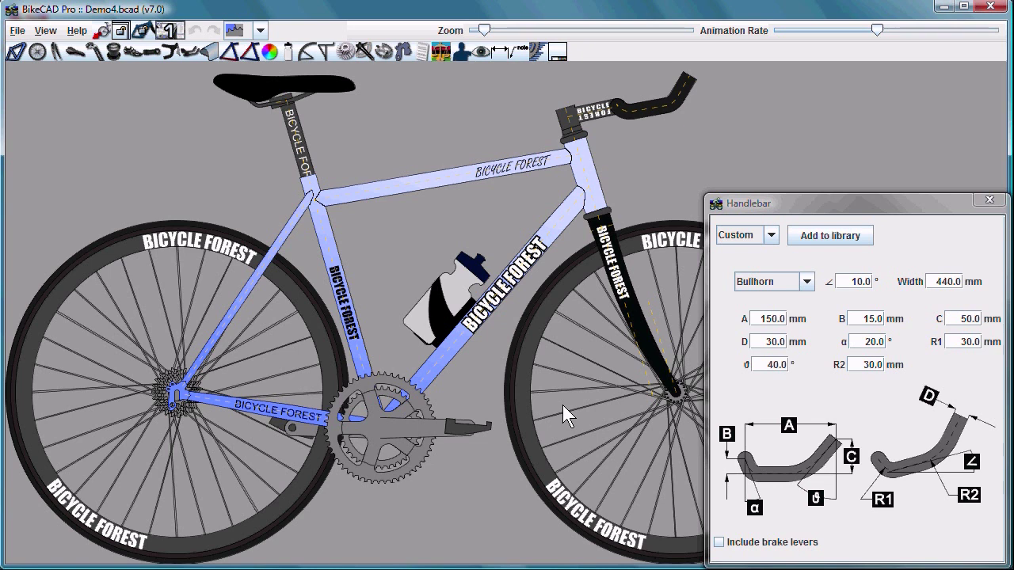
Add the handlebar to the library as 'Tight bullhorns', confirming the overwrite of the existing entry
click(812, 234)
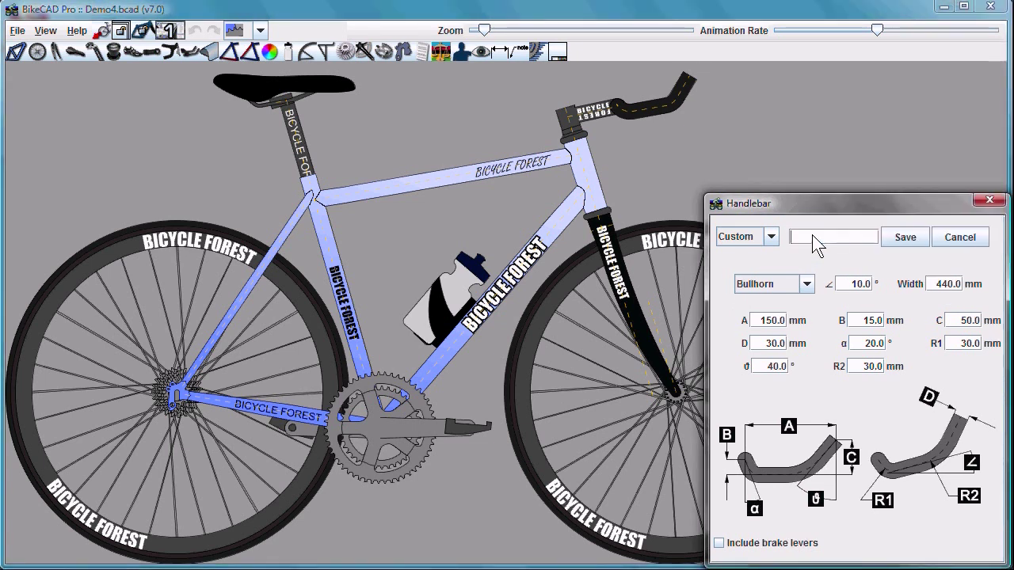
text(Tight bullhorns)
click(903, 236)
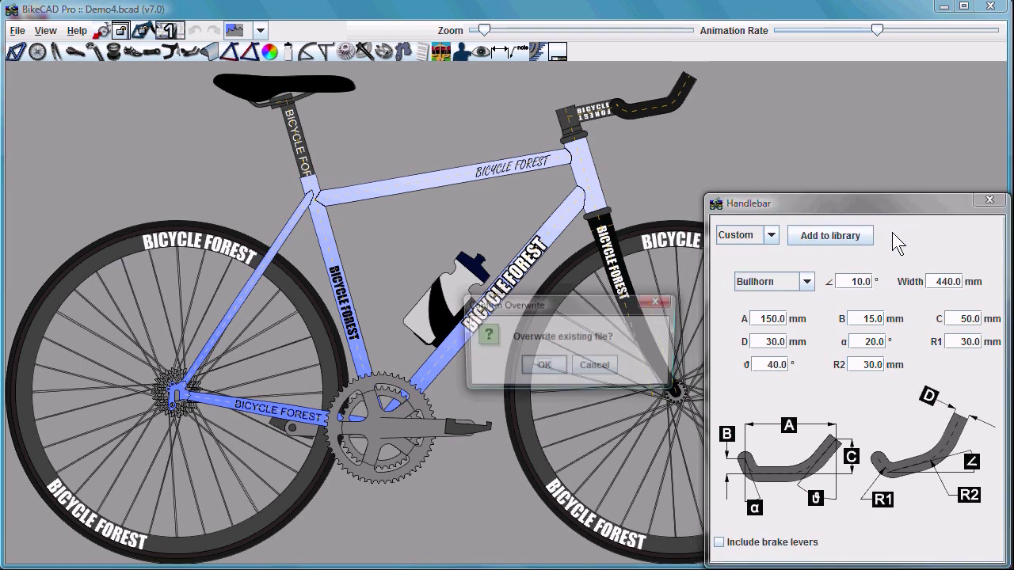
click(544, 367)
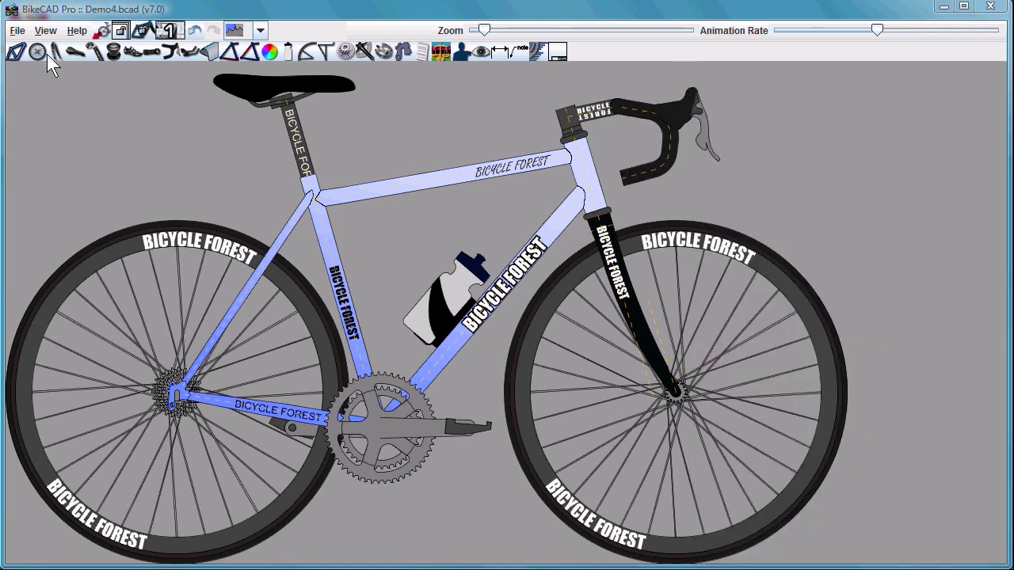
Review the Wheels, Fork and Saddle settings, closing each dialog unchanged
click(41, 51)
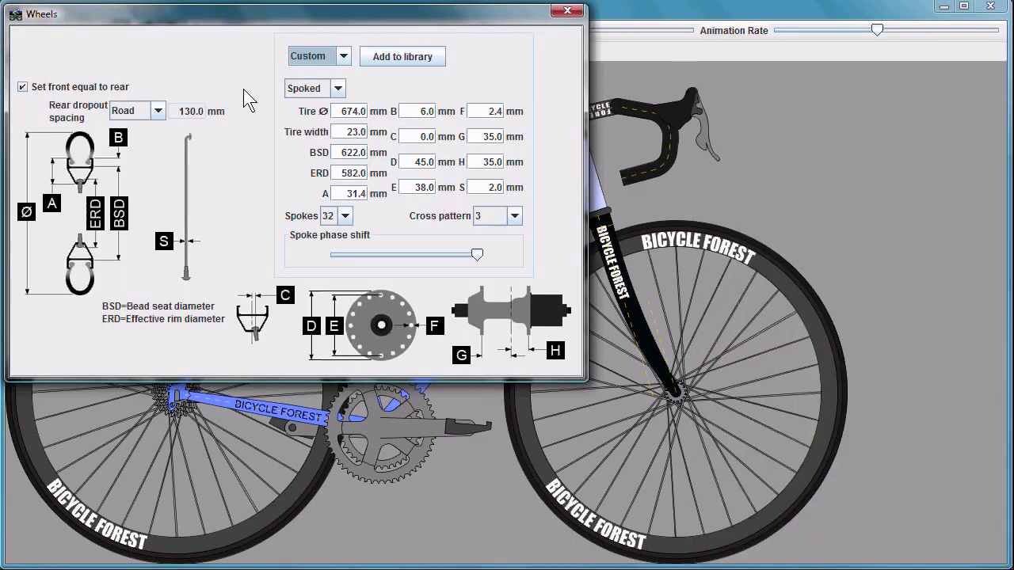
click(568, 11)
click(95, 51)
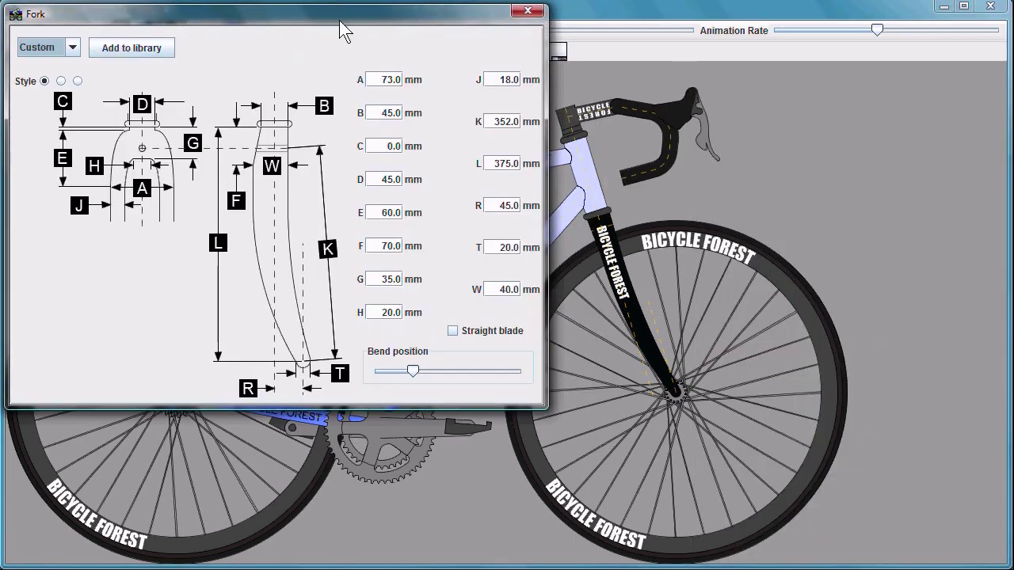
click(524, 11)
click(178, 52)
click(415, 11)
Change the headset from Custom to the Standard Cane Creek (External Cup) model
click(199, 51)
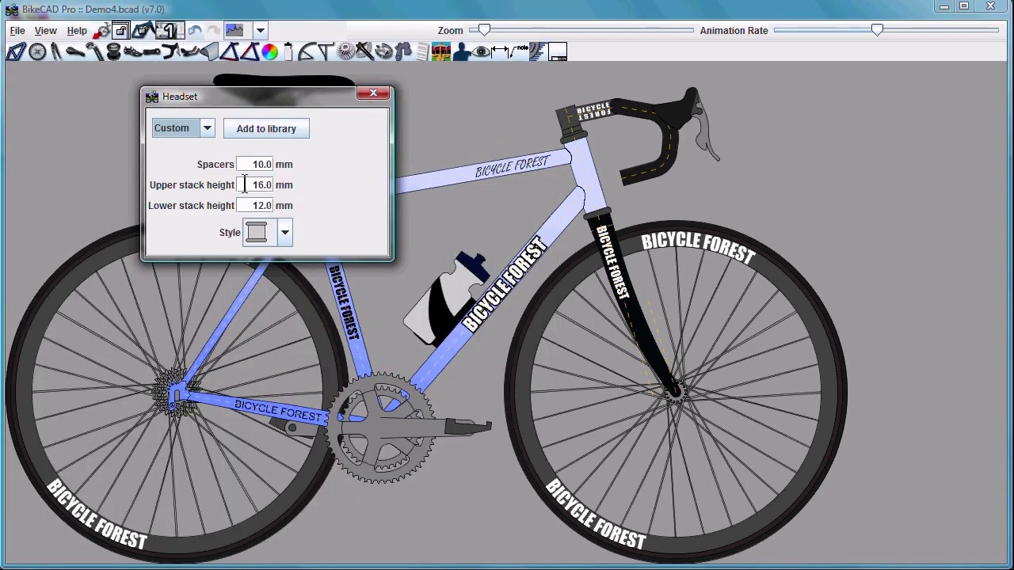
click(245, 185)
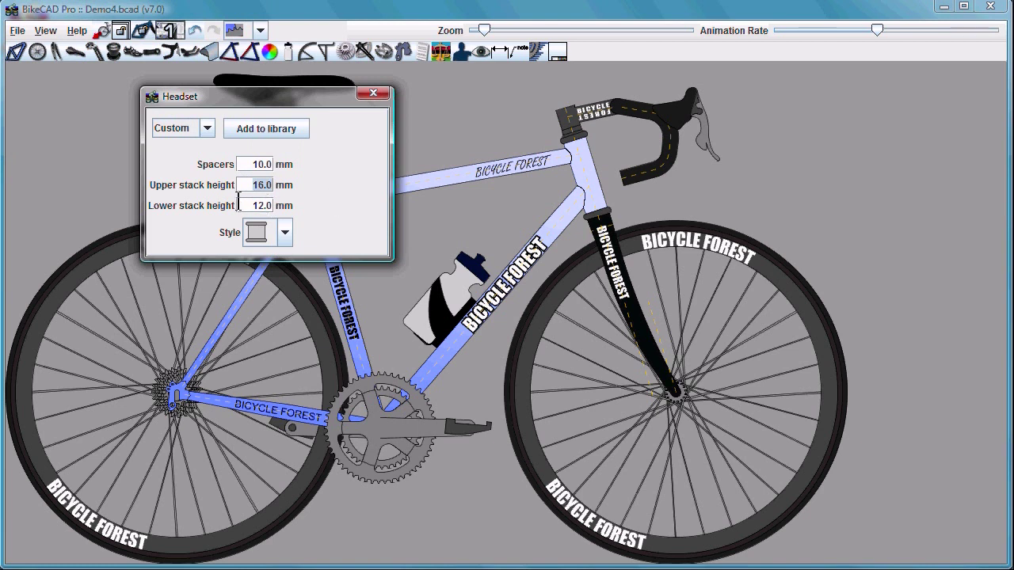
click(269, 205)
click(284, 229)
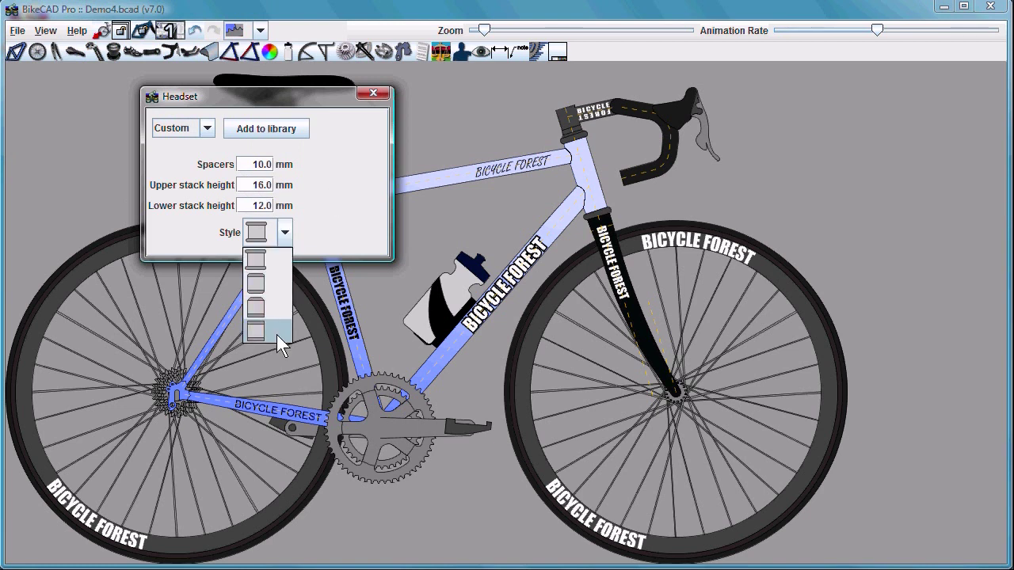
click(198, 128)
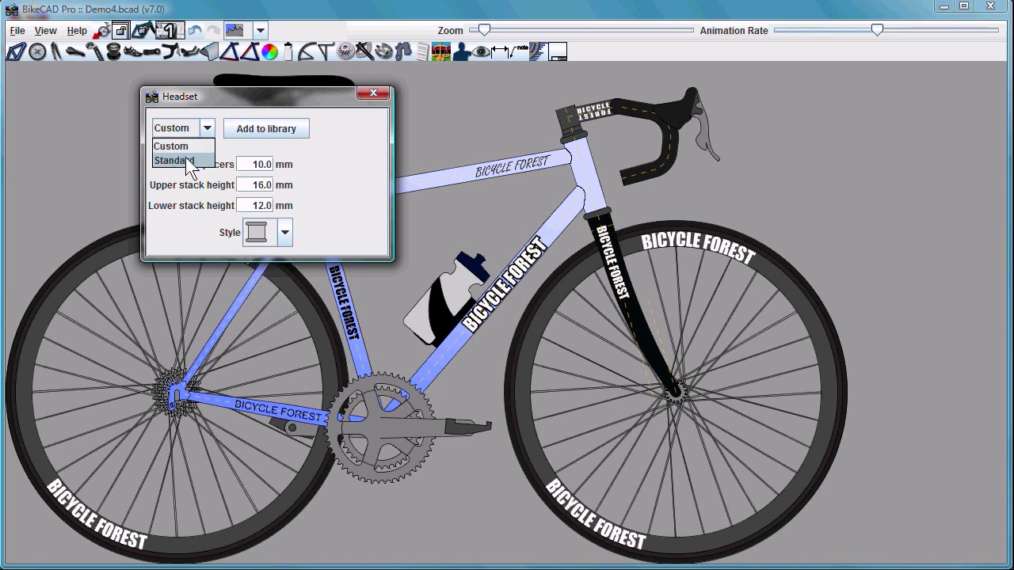
click(179, 159)
click(363, 127)
drag(371, 161, 370, 201)
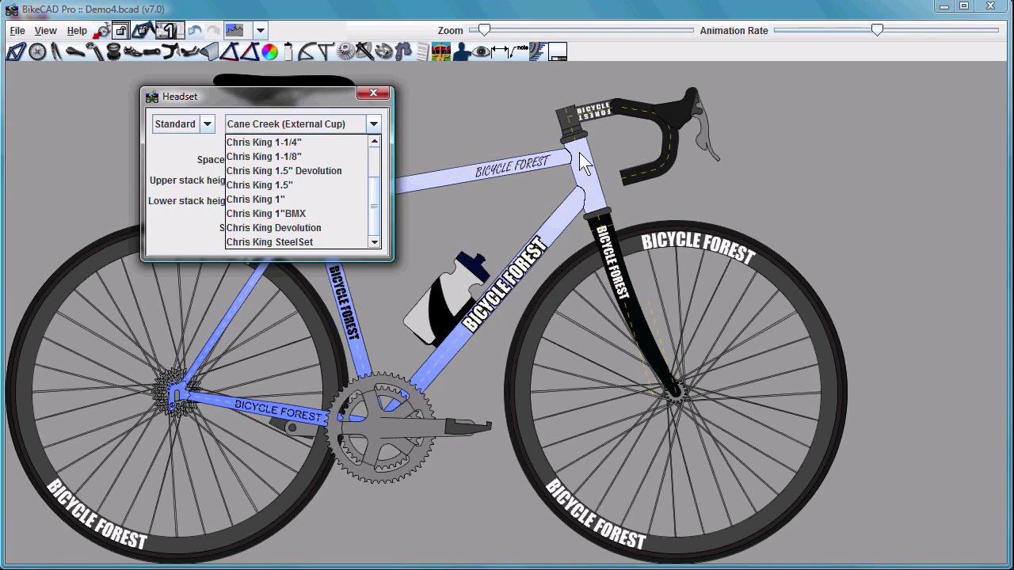
click(374, 92)
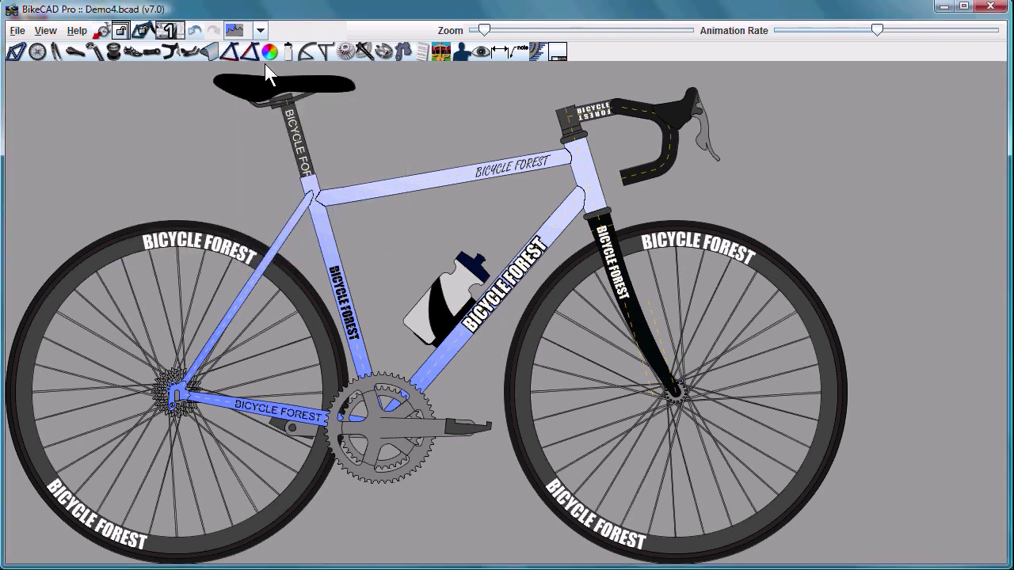
Review the sprocket cassette options and the crank settings
click(349, 48)
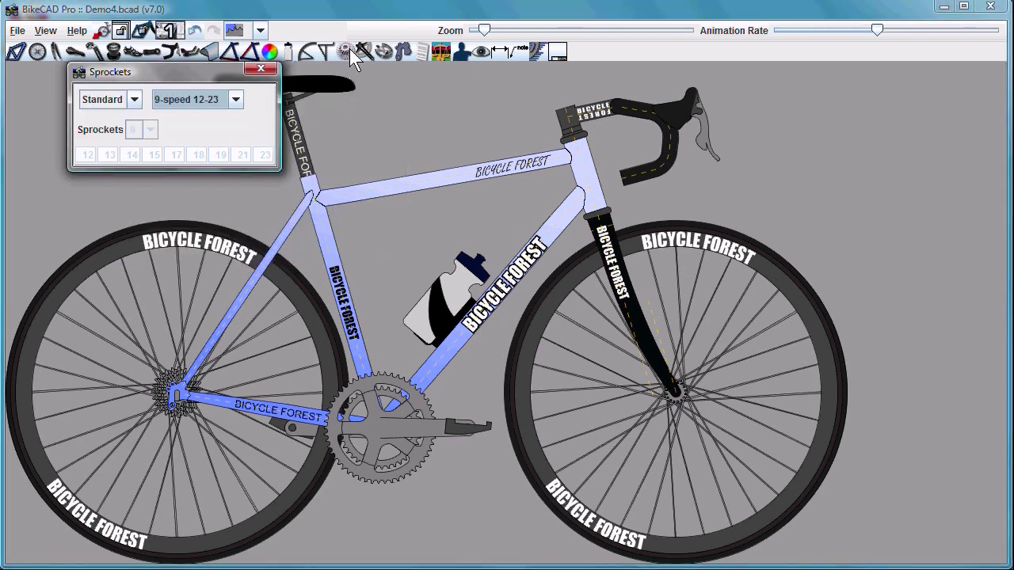
click(232, 102)
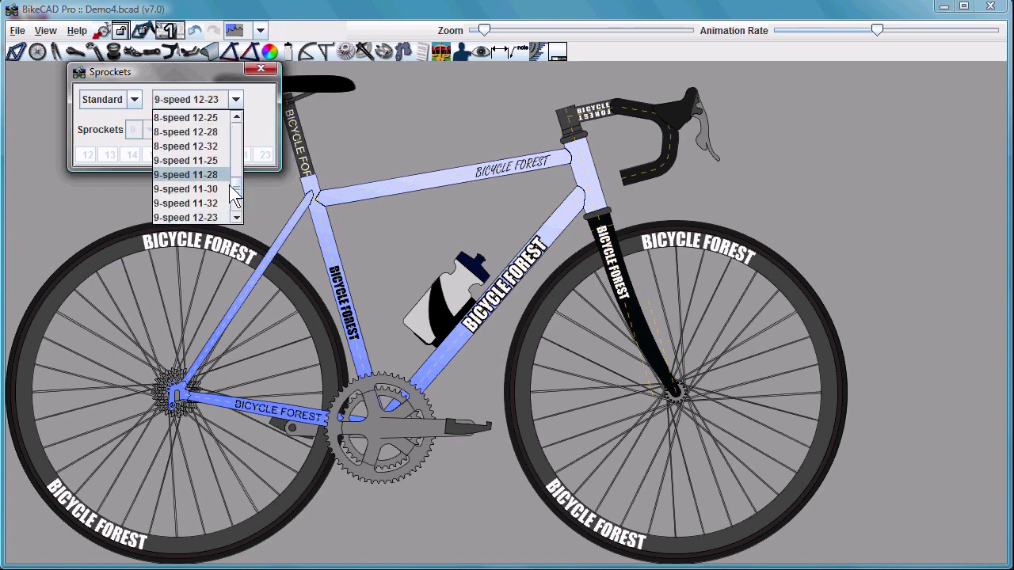
drag(234, 174, 238, 119)
click(363, 48)
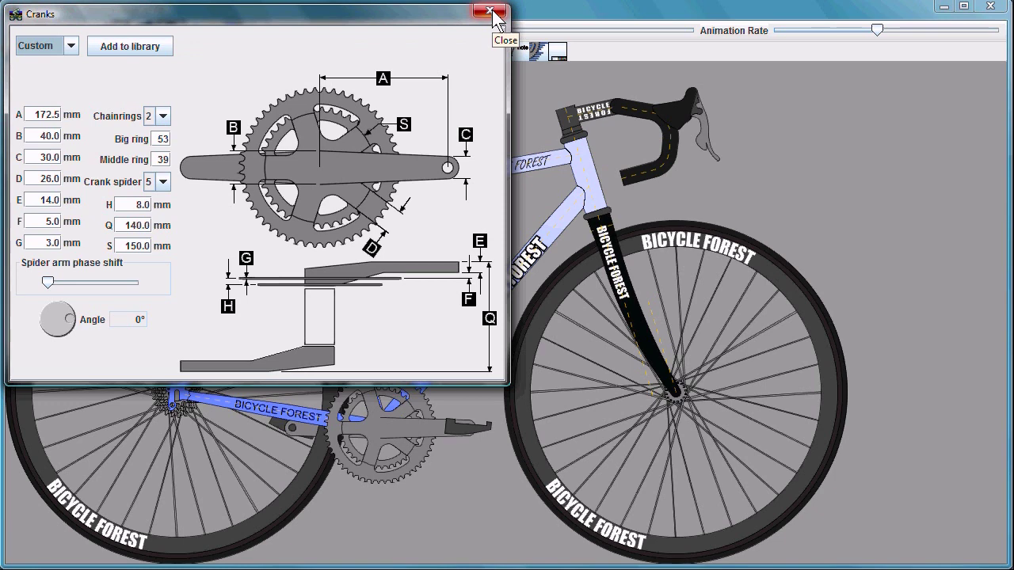
click(491, 11)
Check the pedal and rear dropout settings, then bring up the View menu
click(385, 50)
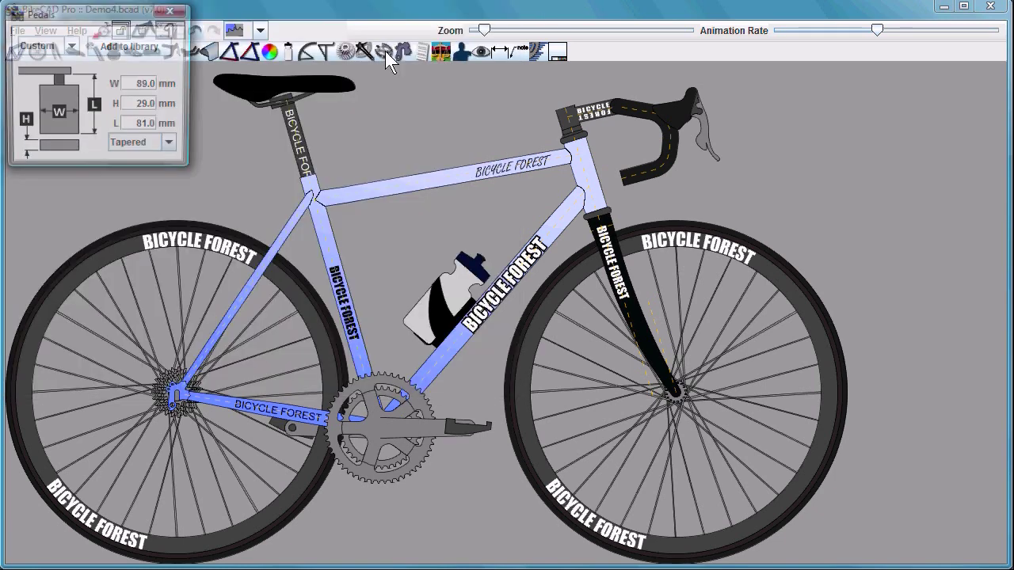
click(171, 10)
click(405, 50)
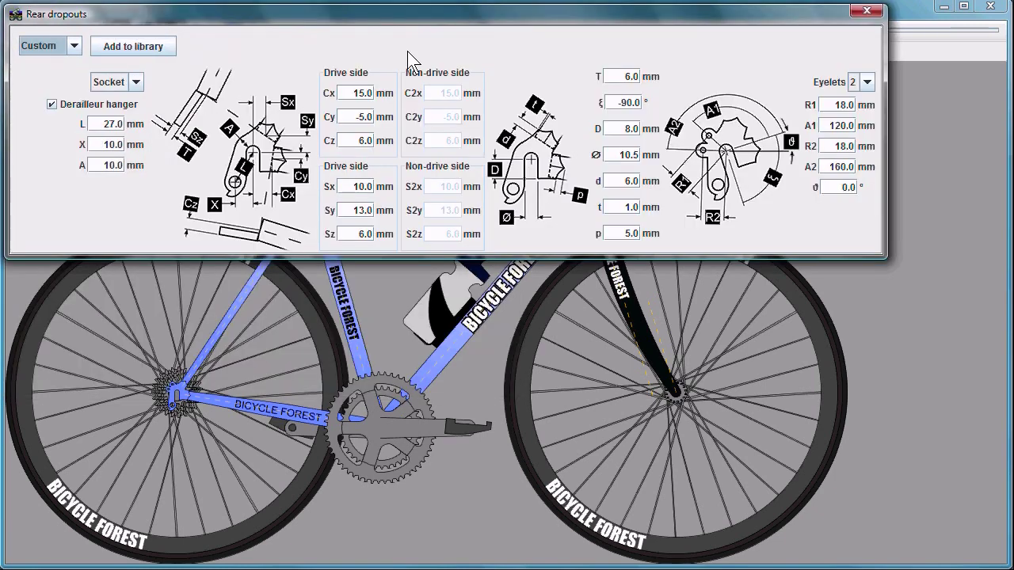
click(867, 11)
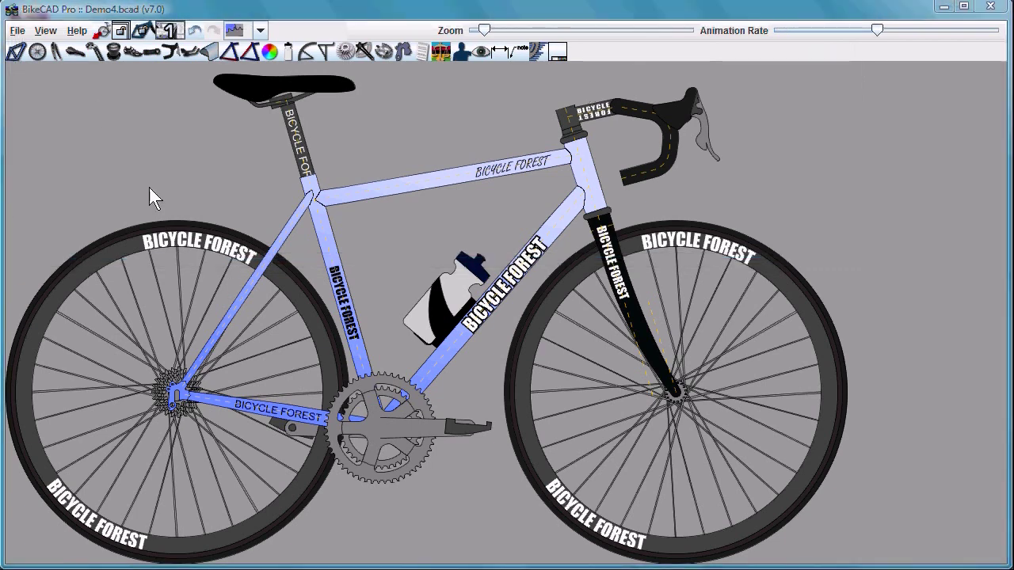
click(46, 30)
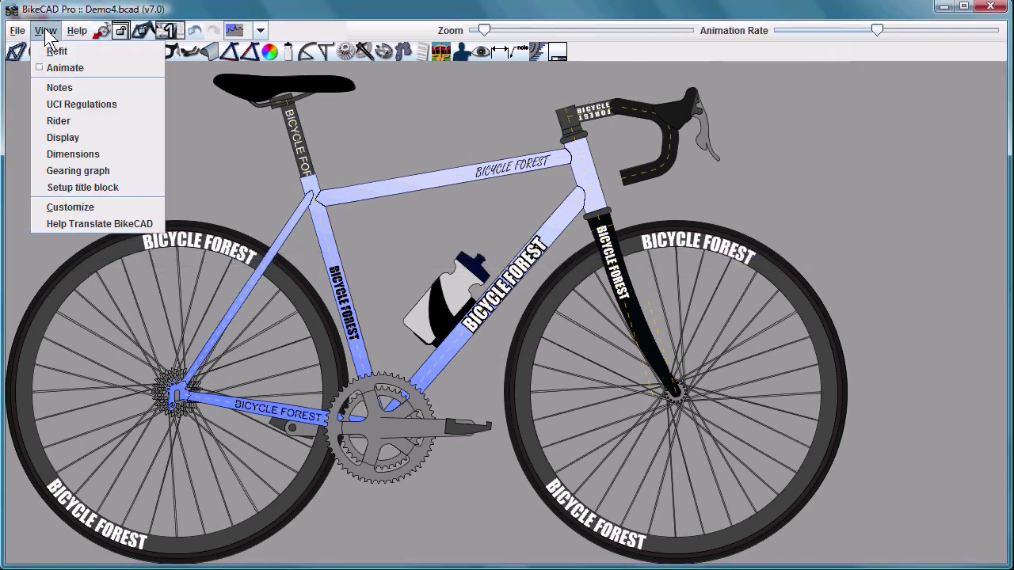
Open Customize on the Manage components and templates page and browse the saved cranks and forks
click(83, 208)
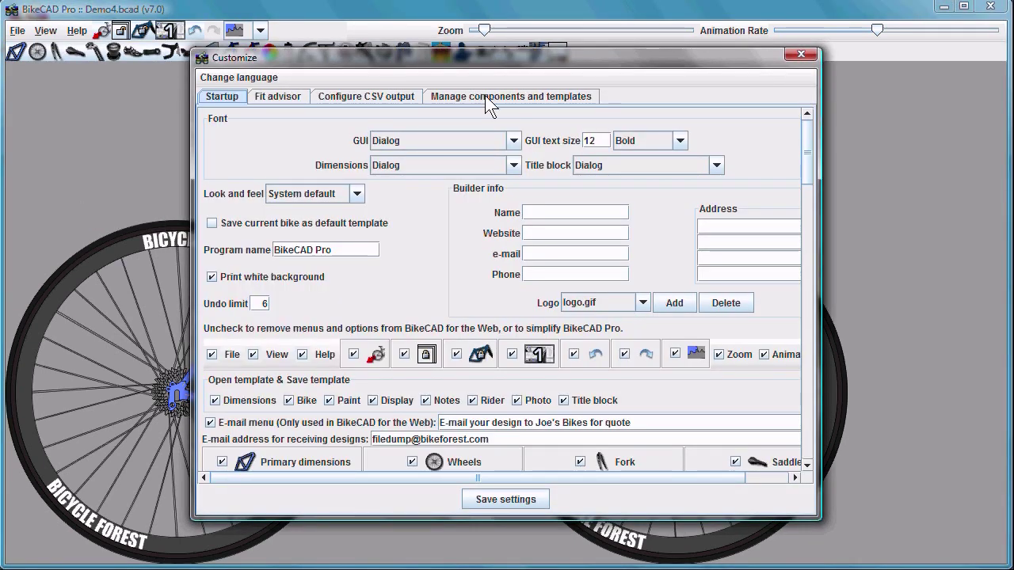
click(486, 98)
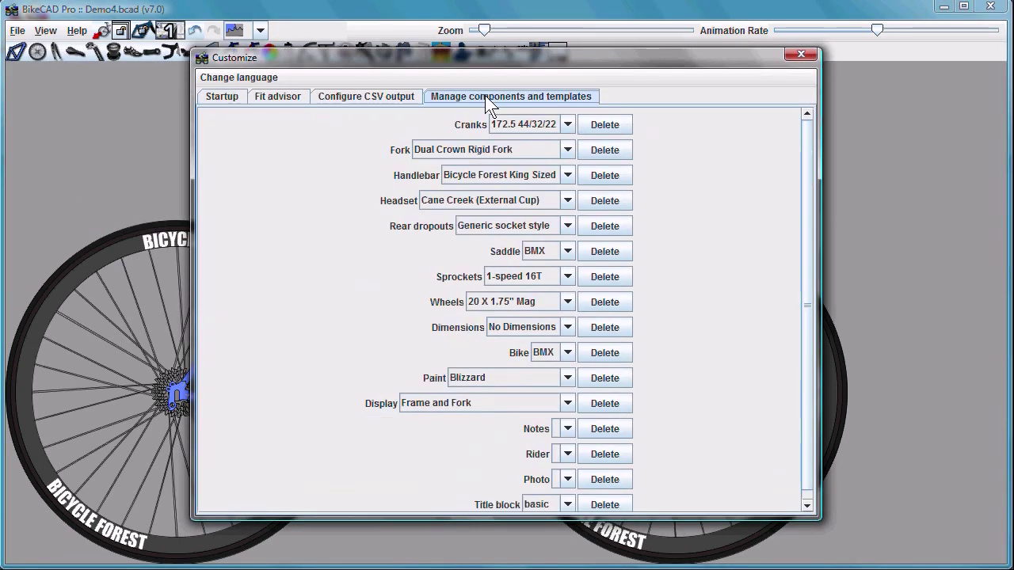
click(568, 124)
click(714, 135)
click(567, 150)
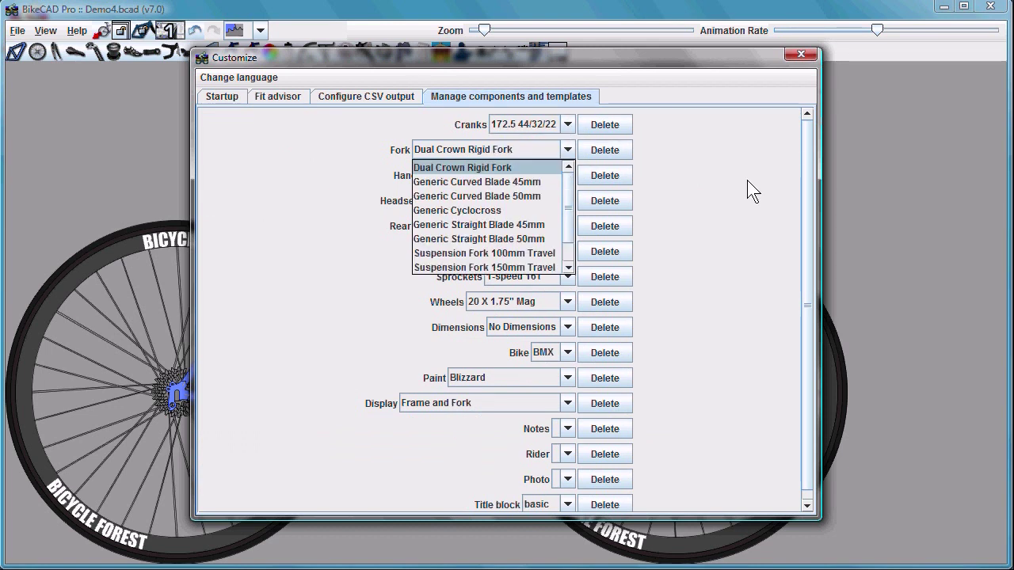
click(674, 186)
Browse the saved handlebars and headsets lists without changing anything
click(567, 175)
click(698, 183)
click(568, 200)
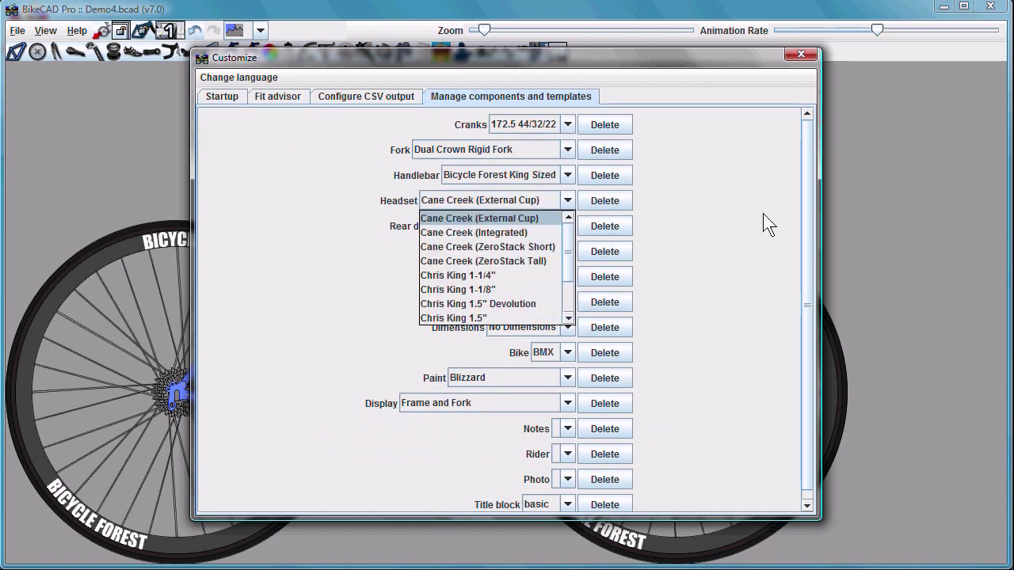
click(767, 214)
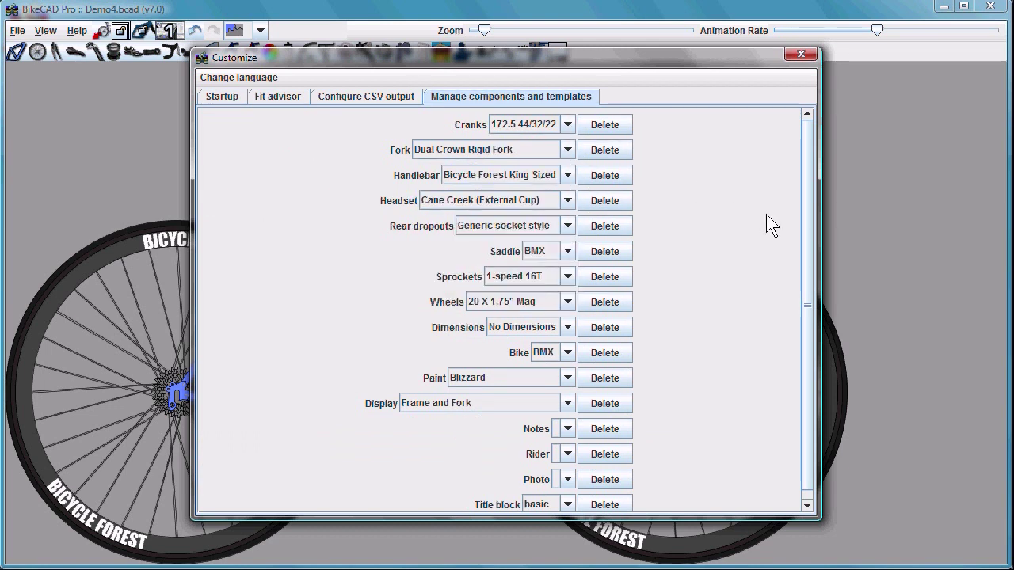
click(564, 201)
drag(564, 251, 569, 285)
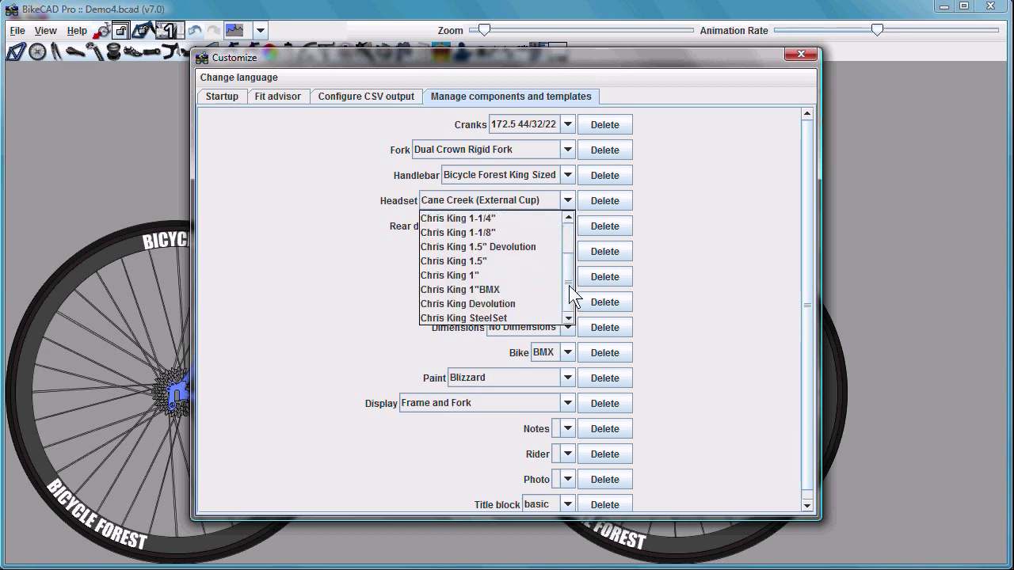
click(496, 261)
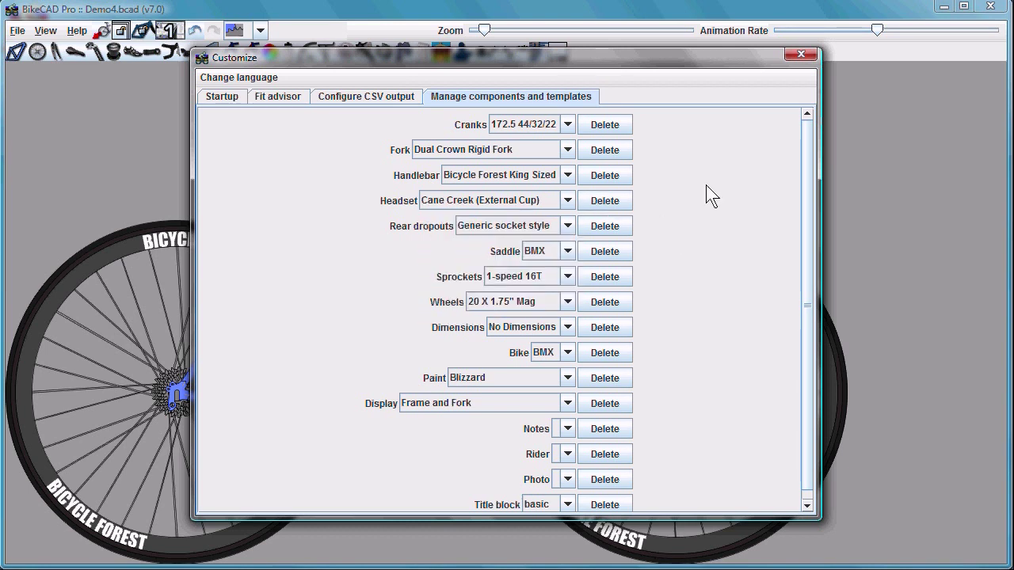
scroll(706, 185, down, 1)
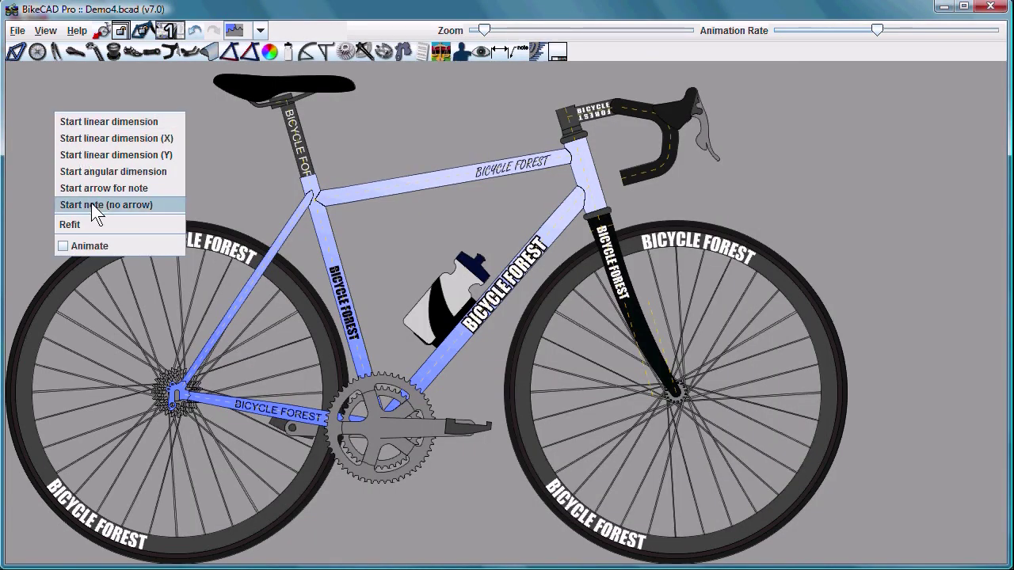
Start a no-arrow note reading 'This is the first line' and begin a second line with 'This'
click(94, 204)
text(This is the first line)
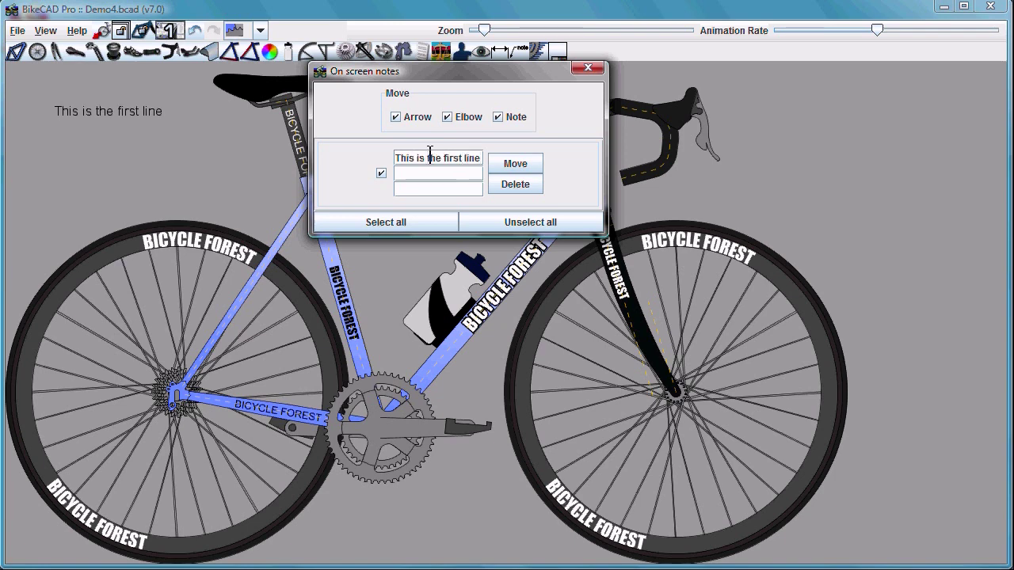
key(Return)
text(This)
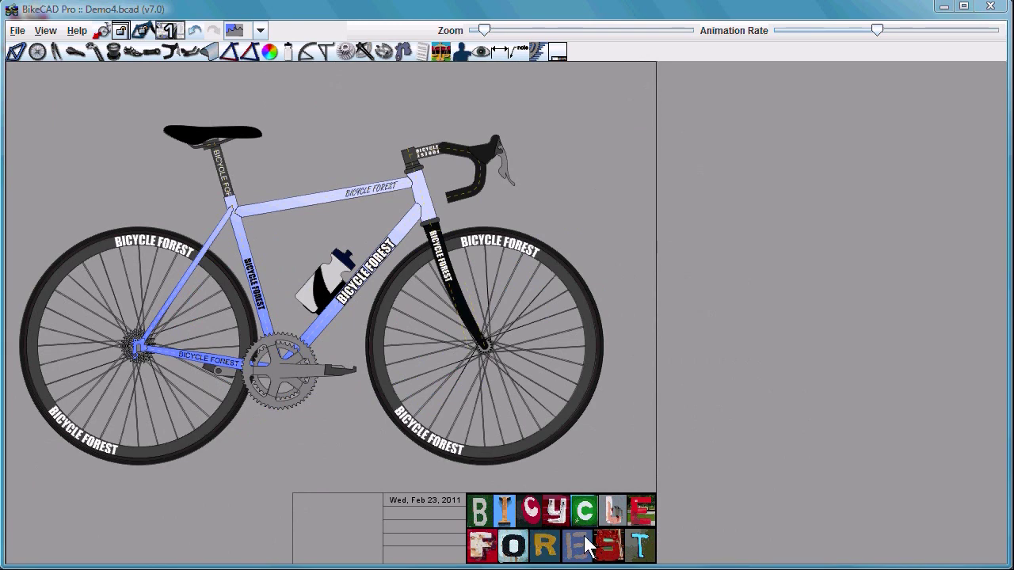
Add joes_bikes.png as the title-block logo and set the undo limit to 12
click(46, 31)
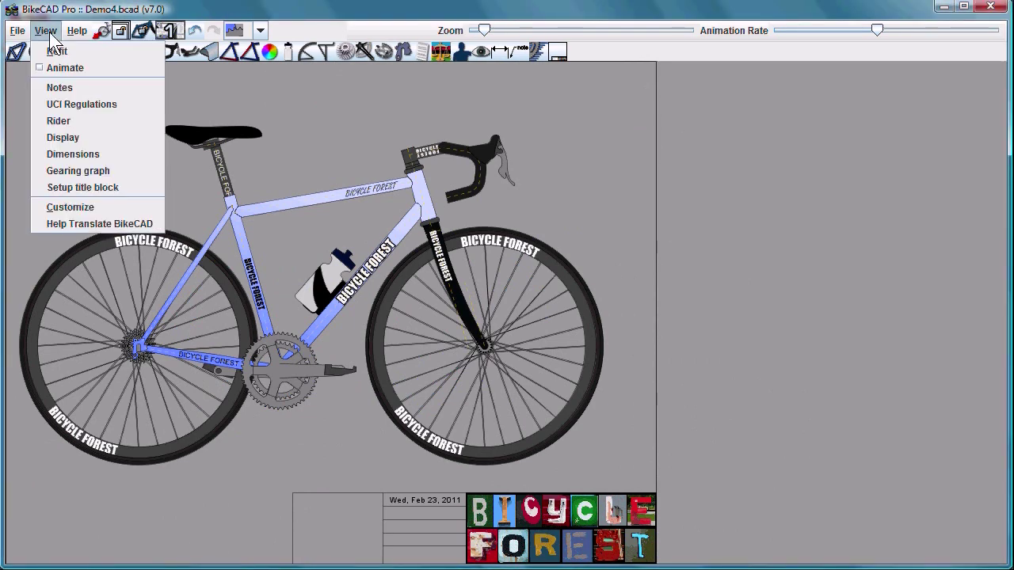
click(144, 209)
click(644, 302)
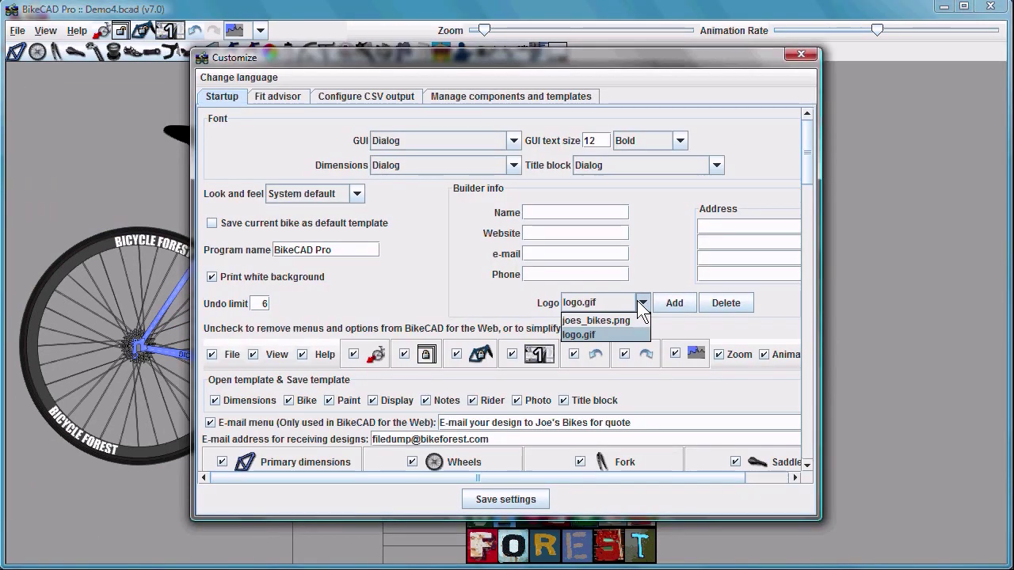
click(594, 320)
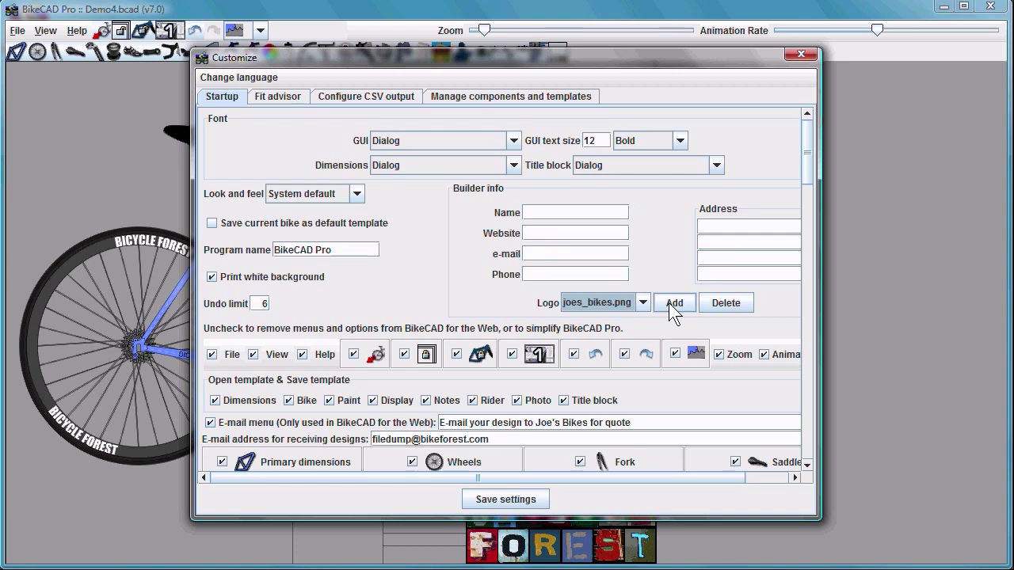
click(672, 304)
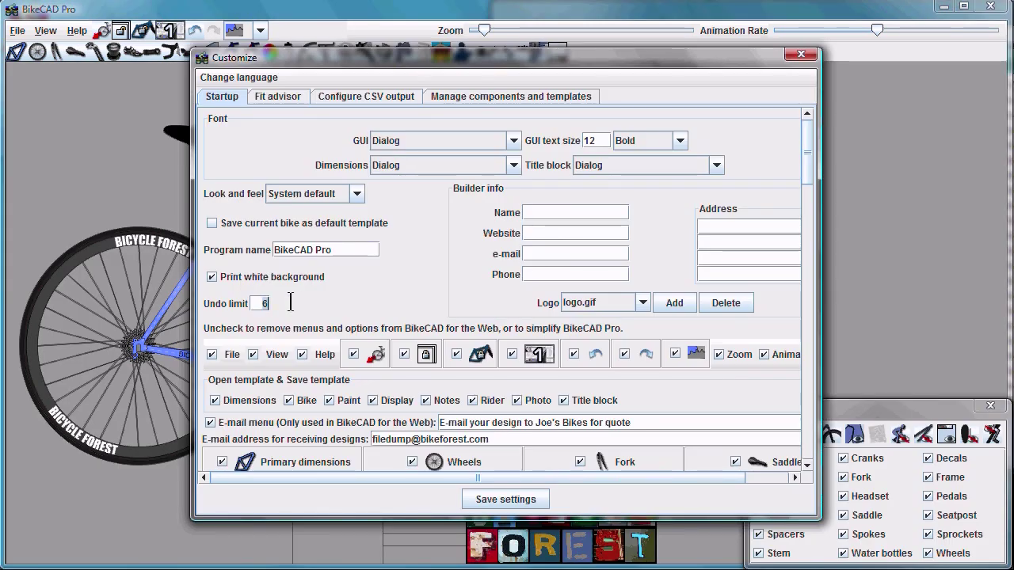
text(12)
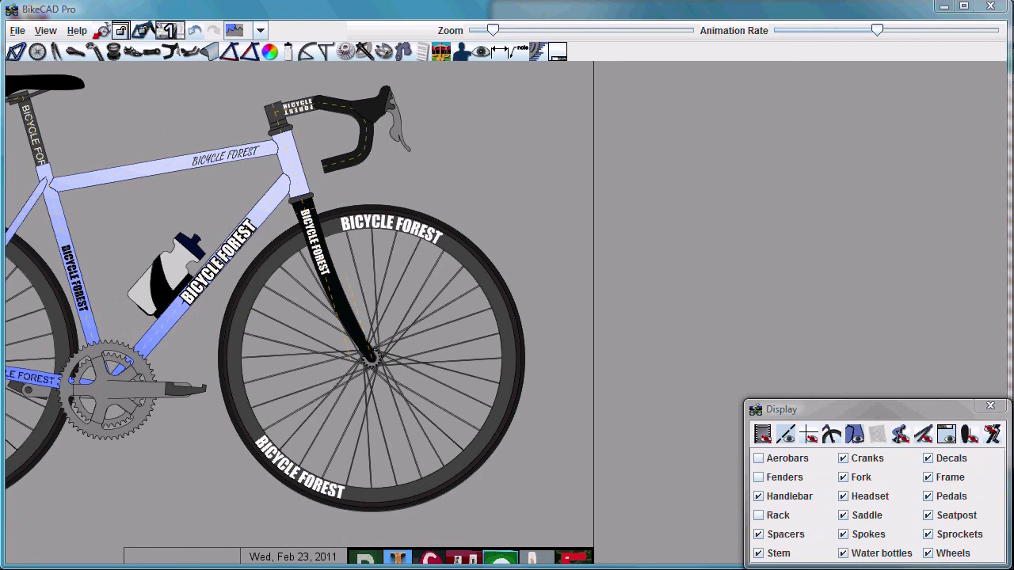
Show the lean-angle view and change crank length A to 160 mm
click(993, 434)
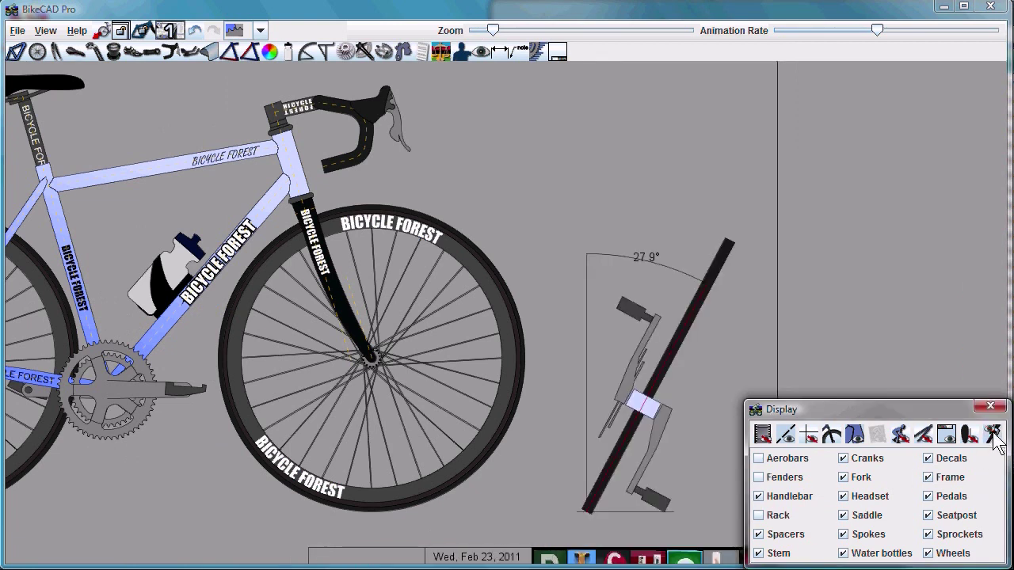
click(643, 382)
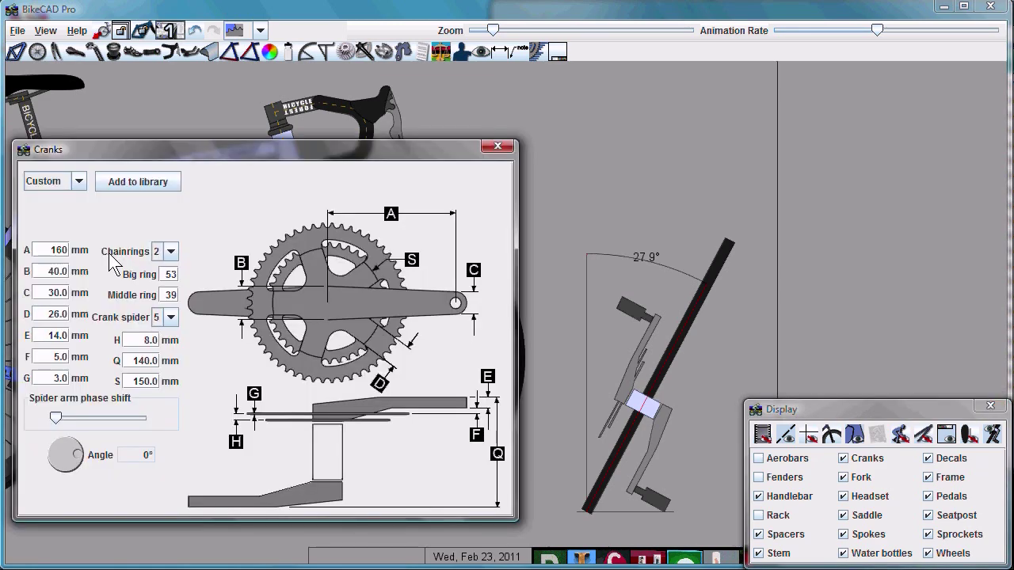
text(160)
key(Return)
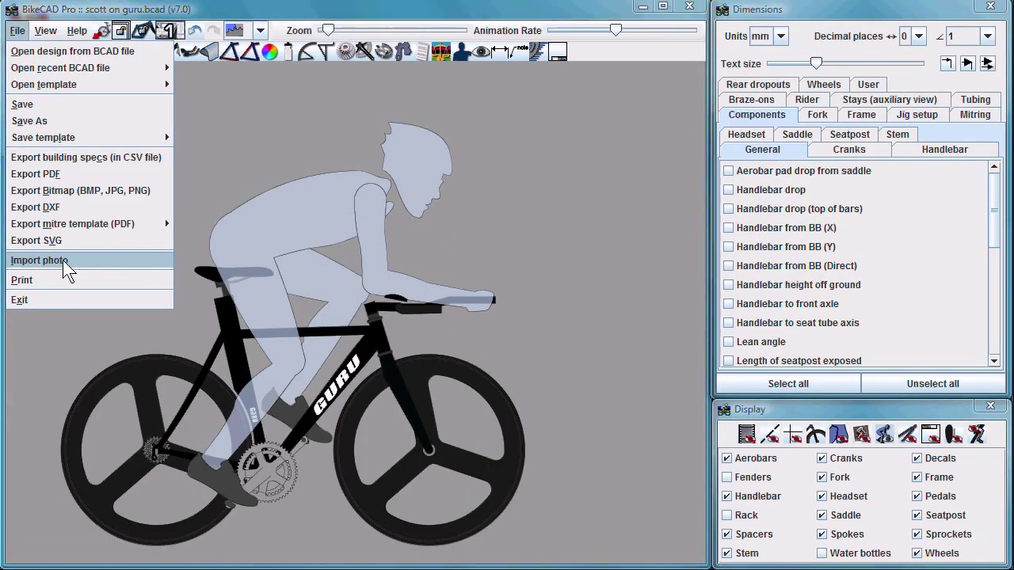
Import guru_adidas_ride.jpg as the background photo behind the Guru bike
click(63, 260)
click(223, 251)
double_click(223, 251)
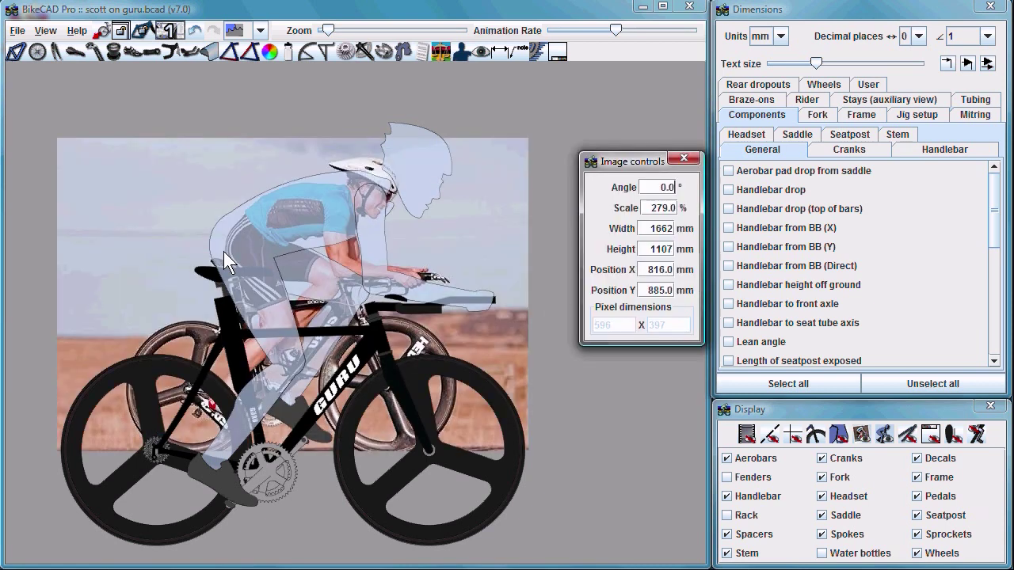
scroll(228, 254, up, 3)
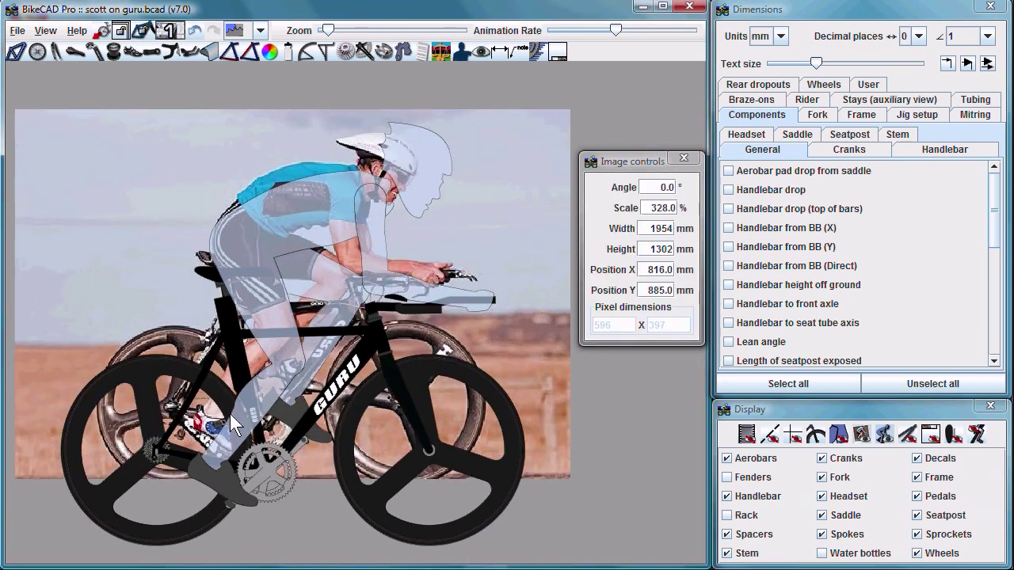
scroll(263, 238, down, 1)
scroll(263, 239, up, 2)
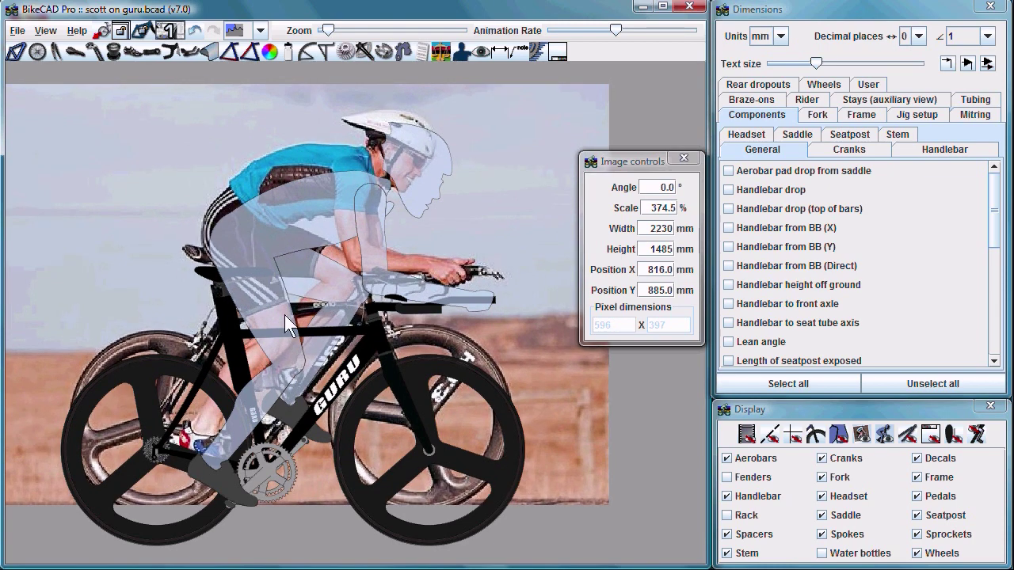
scroll(286, 318, up, 1)
Roughly shift and rotate the photo, then set its angle to -2°
mouse_move(287, 320)
mouse_down()
mouse_move(395, 315)
mouse_move(253, 321)
mouse_move(309, 330)
mouse_move(286, 325)
mouse_up()
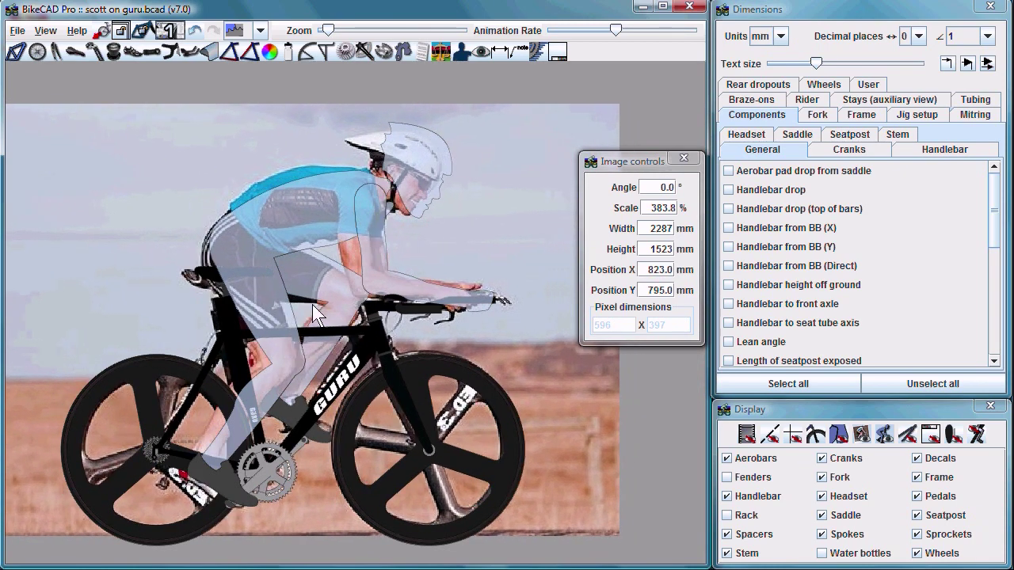
right_drag(383, 314, 402, 367)
drag(624, 164, 567, 166)
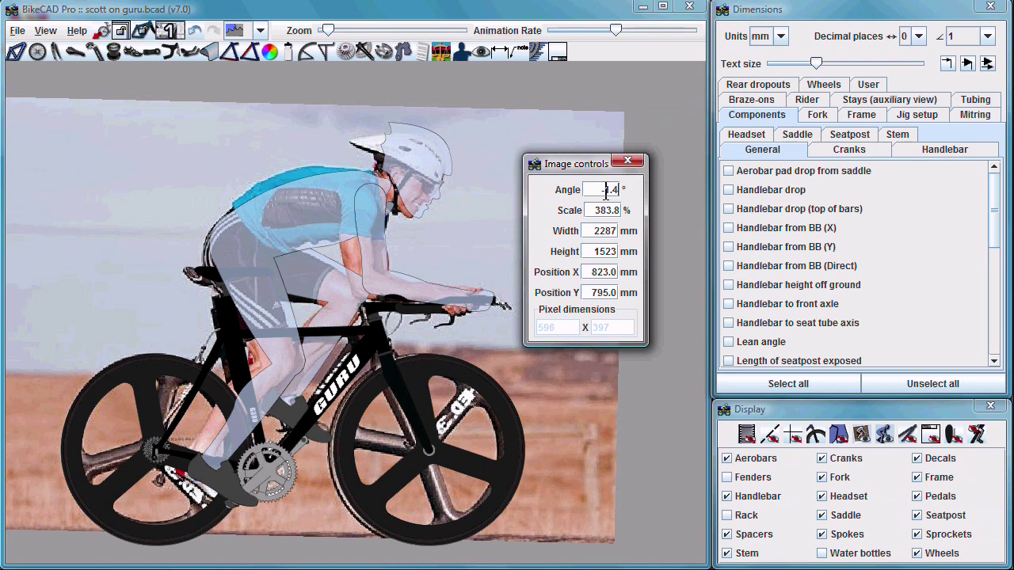
drag(601, 190, 622, 190)
text(-2)
key(Return)
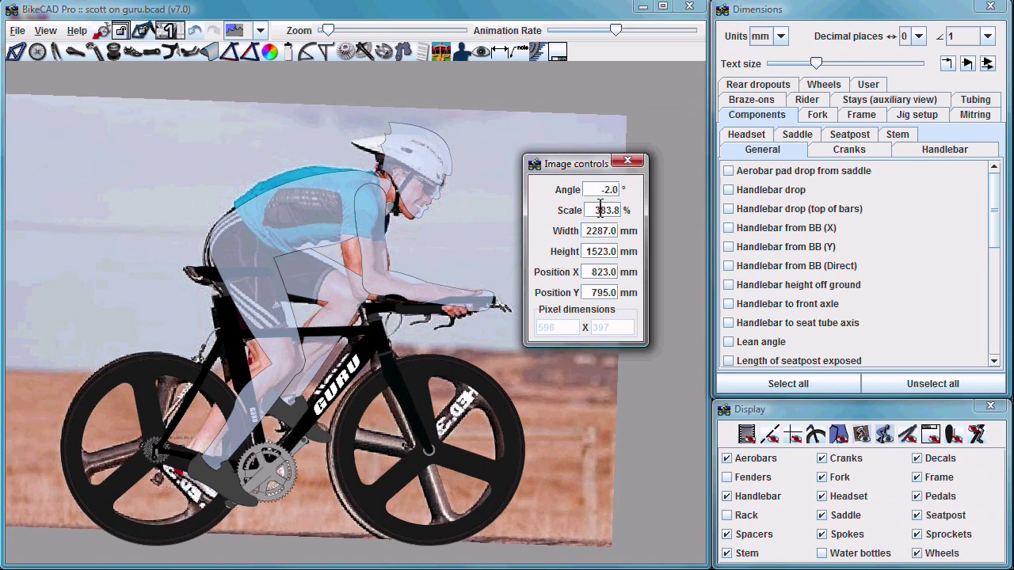
Set the photo scale to 483.8% and Position X to 723
click(600, 209)
key(BackSpace)
text(4)
key(Return)
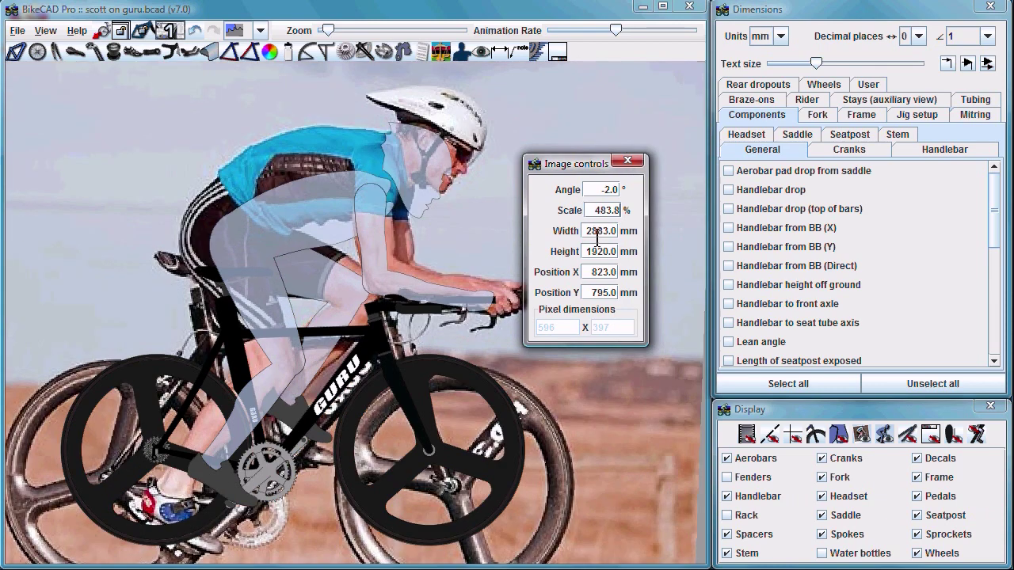
click(596, 272)
key(BackSpace)
text(7)
key(Return)
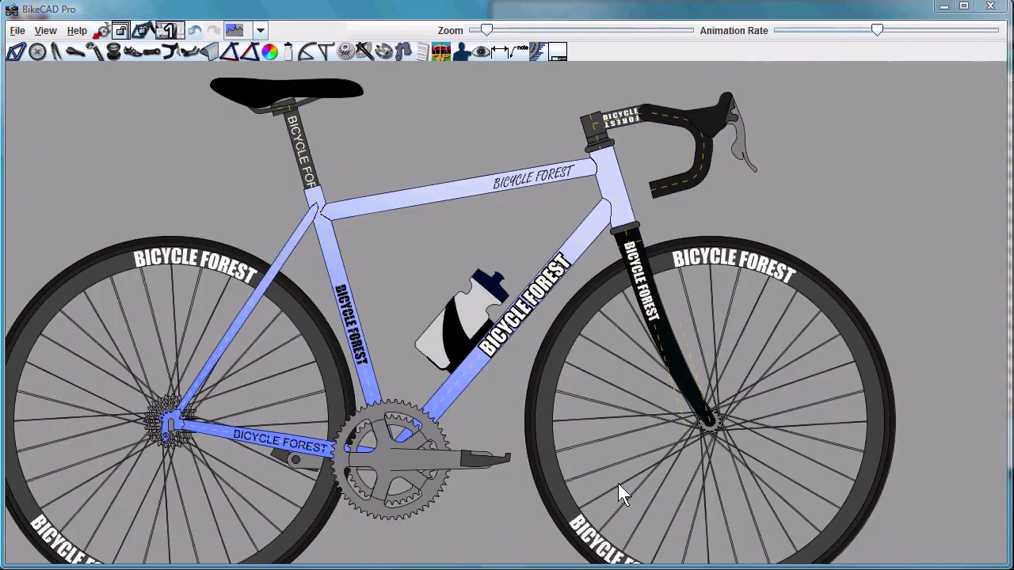
Review the rider anatomy measurements in the rider fit settings
click(460, 51)
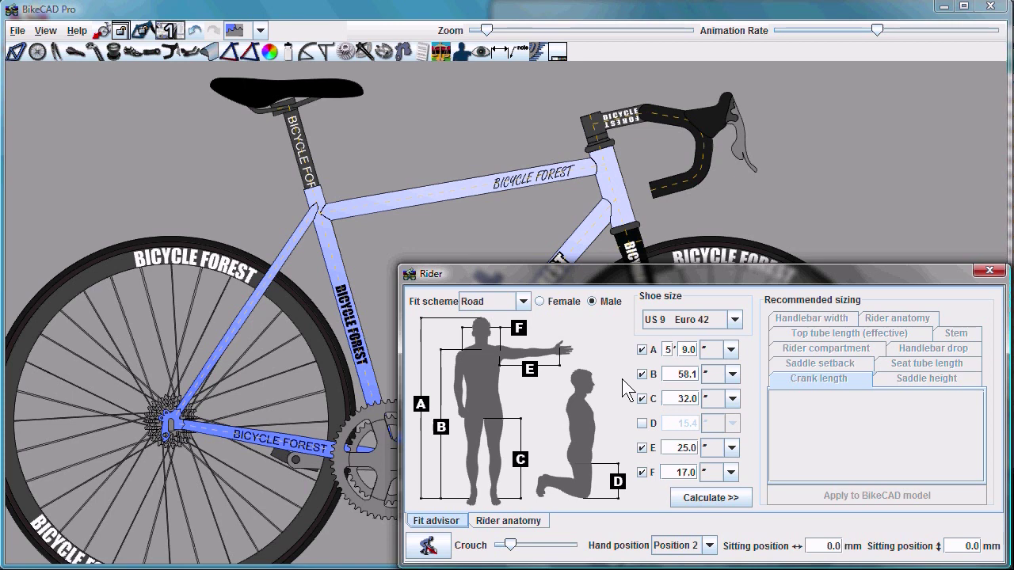
click(500, 523)
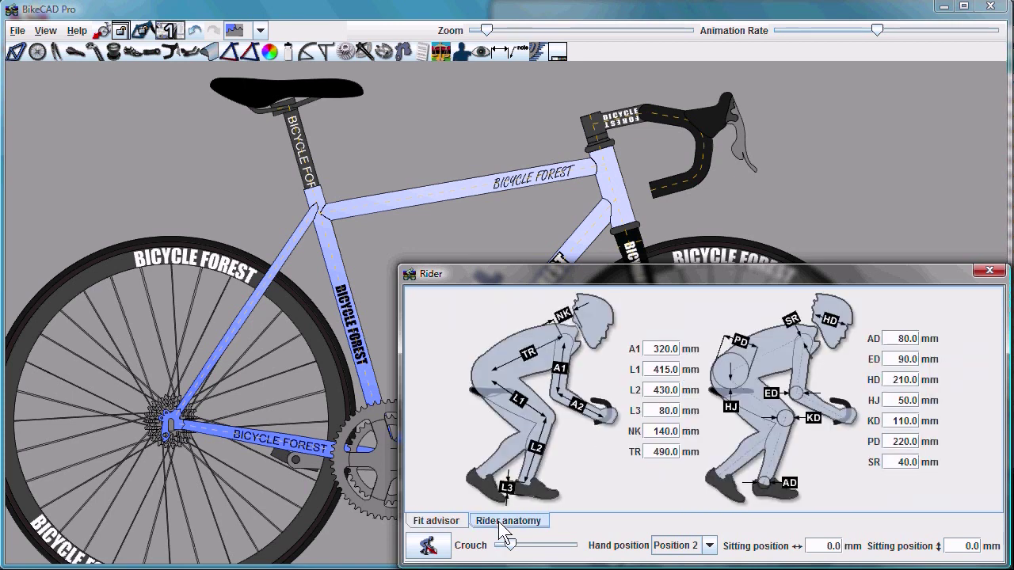
drag(651, 349, 688, 348)
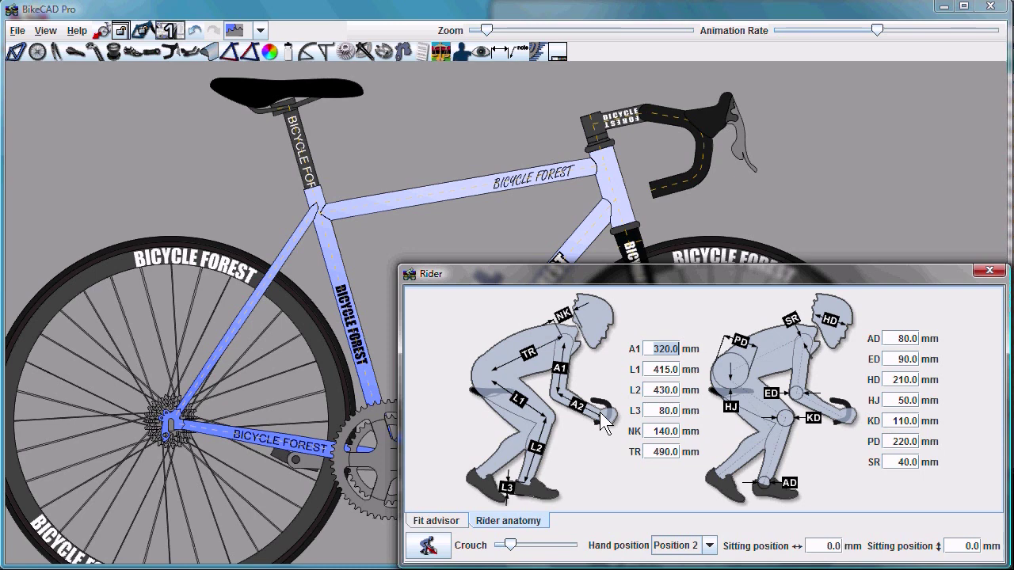
click(436, 520)
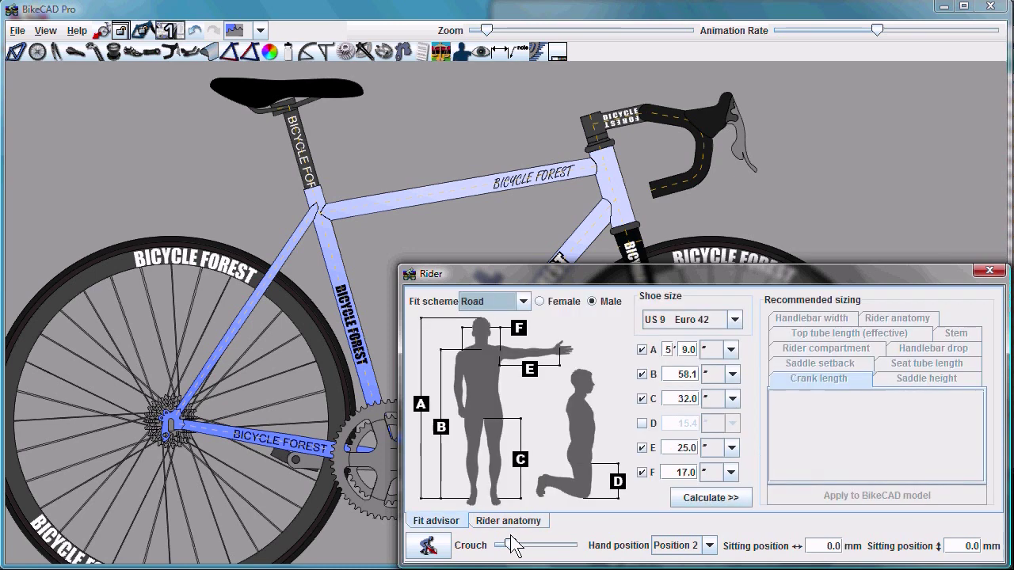
Seat the rider on the bike with a deeper crouch and hands at Position 2
click(427, 549)
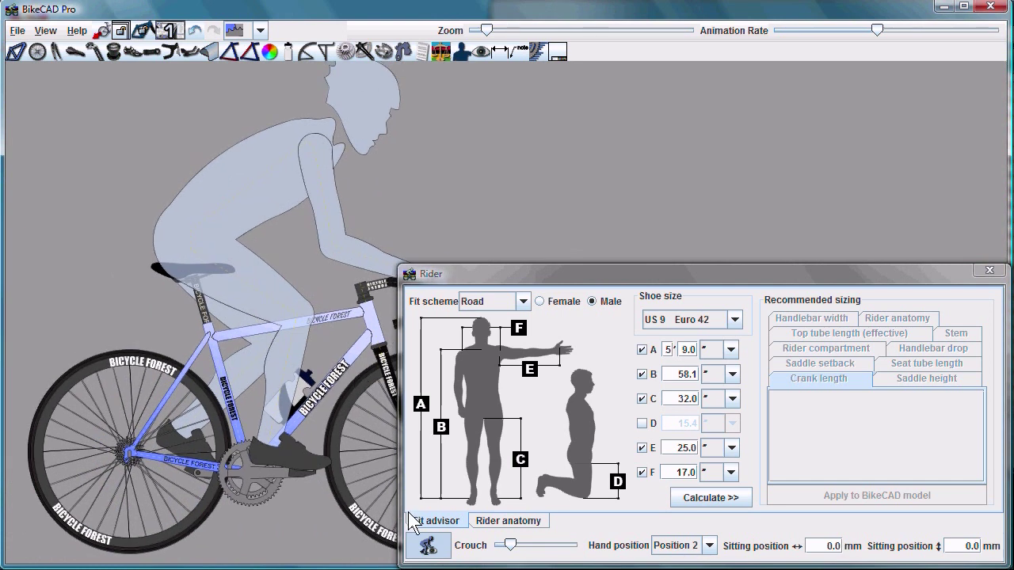
drag(509, 545, 558, 546)
click(543, 550)
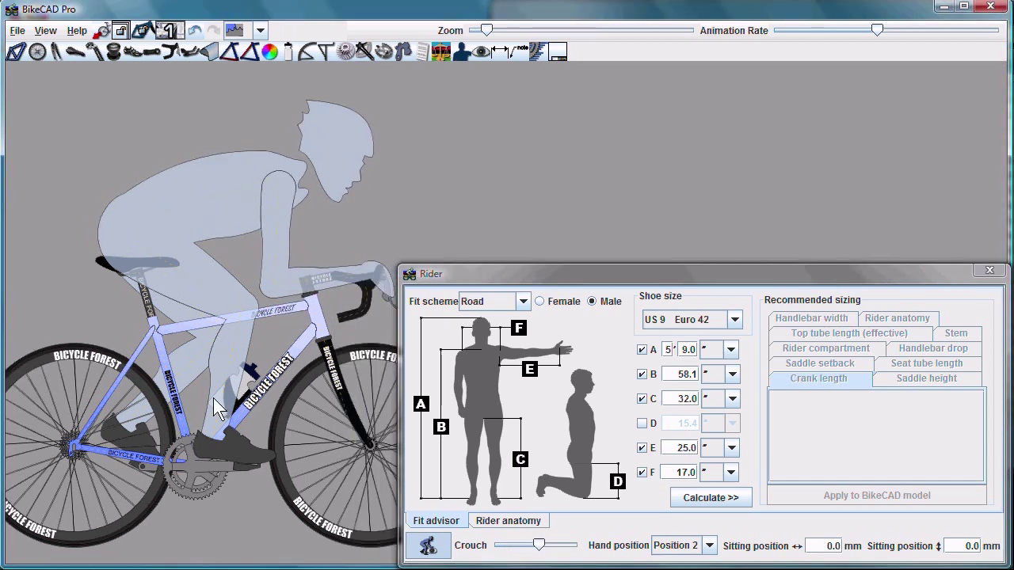
click(710, 546)
key(Down)
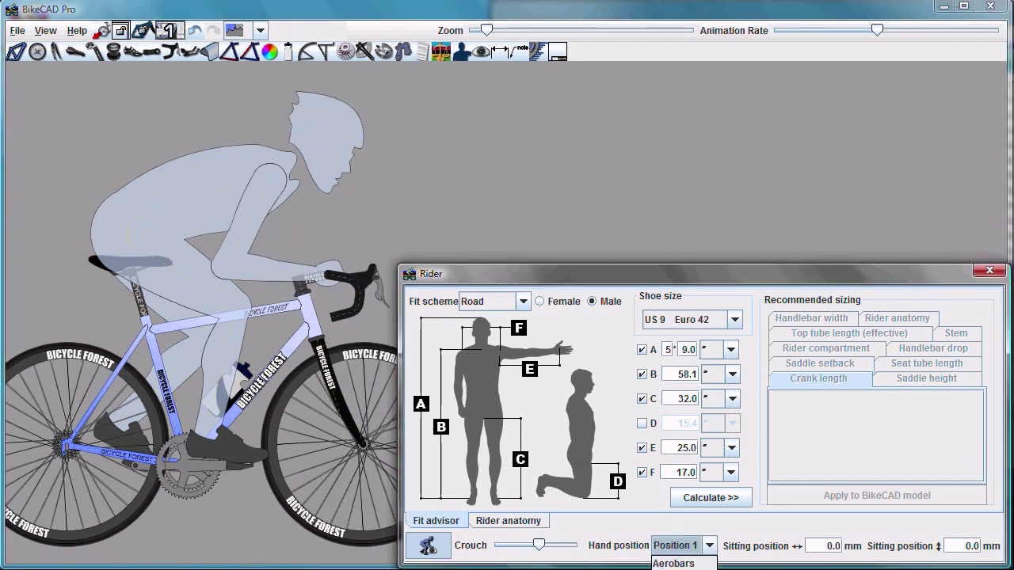
key(Return)
click(710, 546)
click(682, 562)
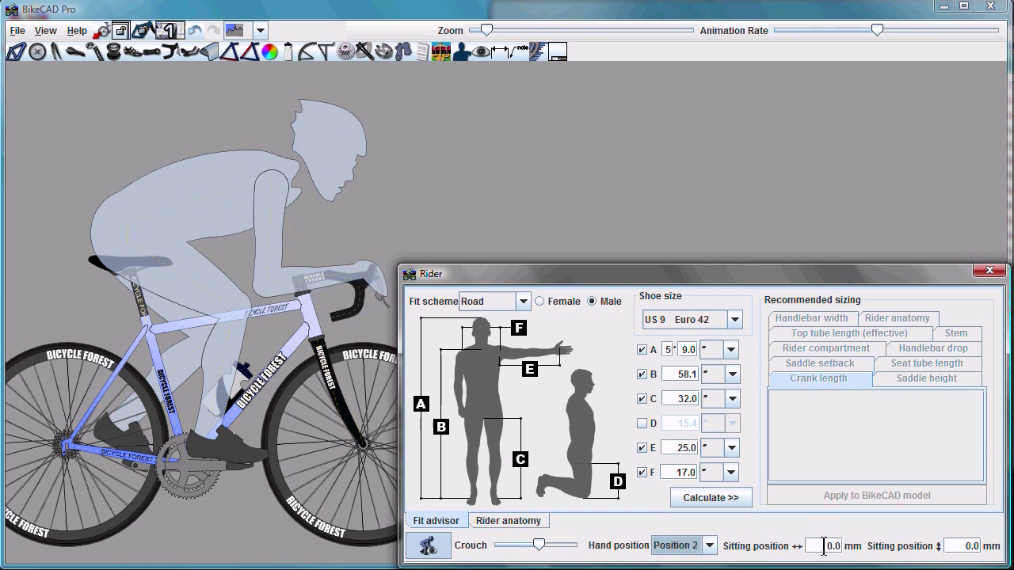
Offset the sitting position 110 mm forward and 110 mm up
text(11)
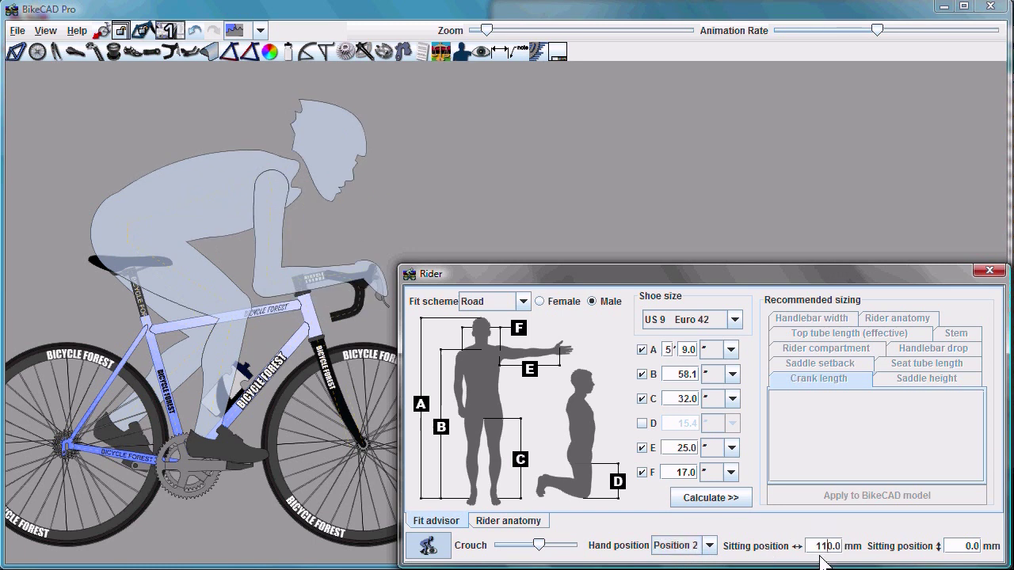
key(Return)
click(955, 546)
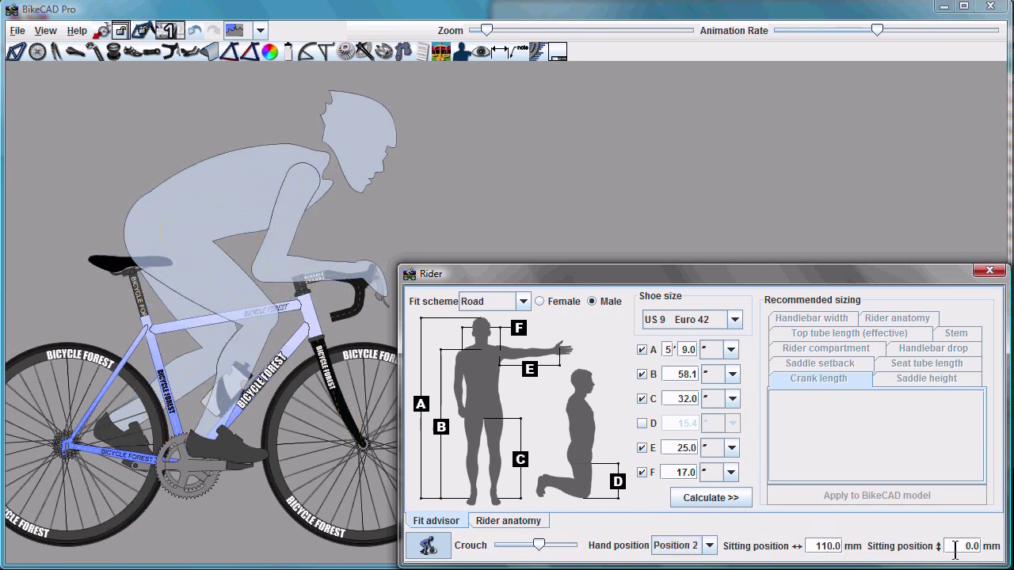
text(11)
key(Return)
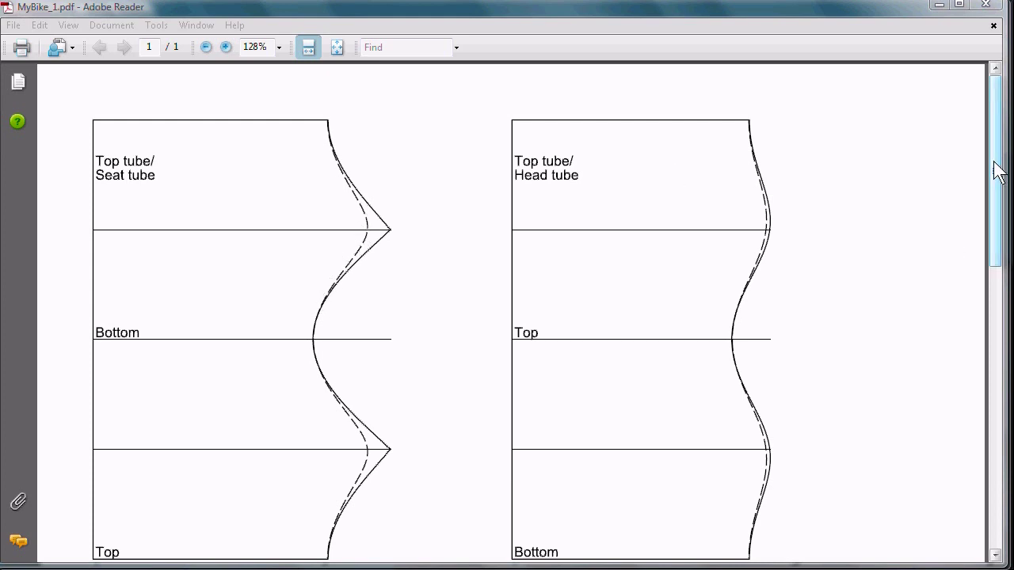
Scroll down through the mitre templates in MyBike_1.pdf
drag(996, 165, 992, 483)
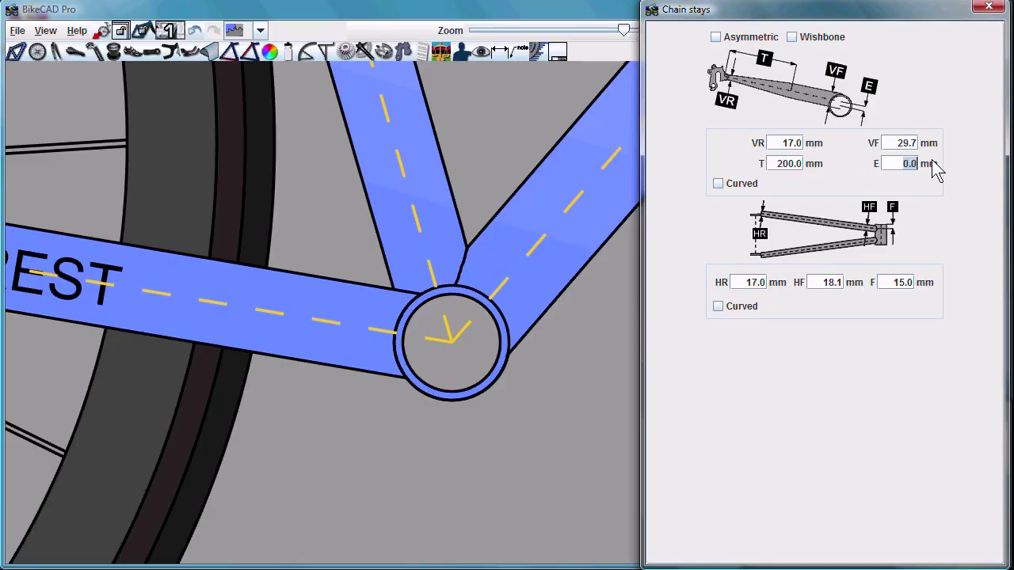
Set the chain stays E dimension to -6.0 mm
key(BackSpace)
text(-6)
key(Return)
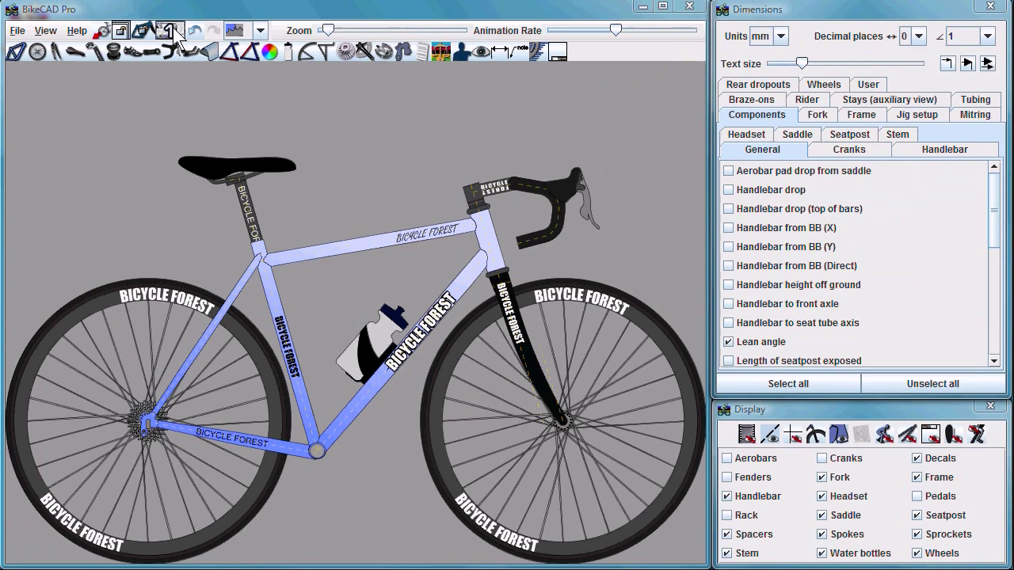
Hide the component panels and switch the interface language to Arabic
click(168, 31)
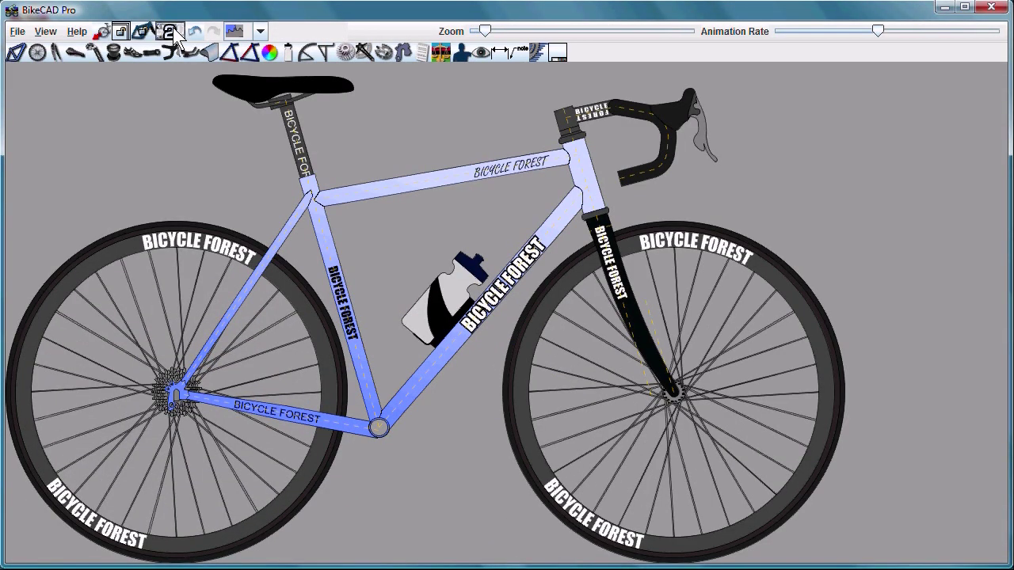
click(168, 31)
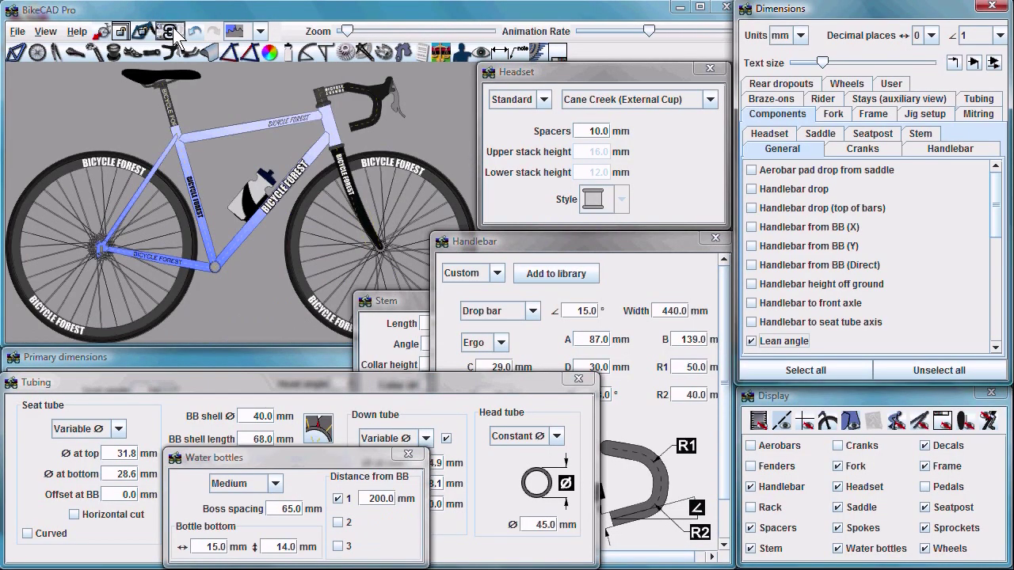
click(168, 31)
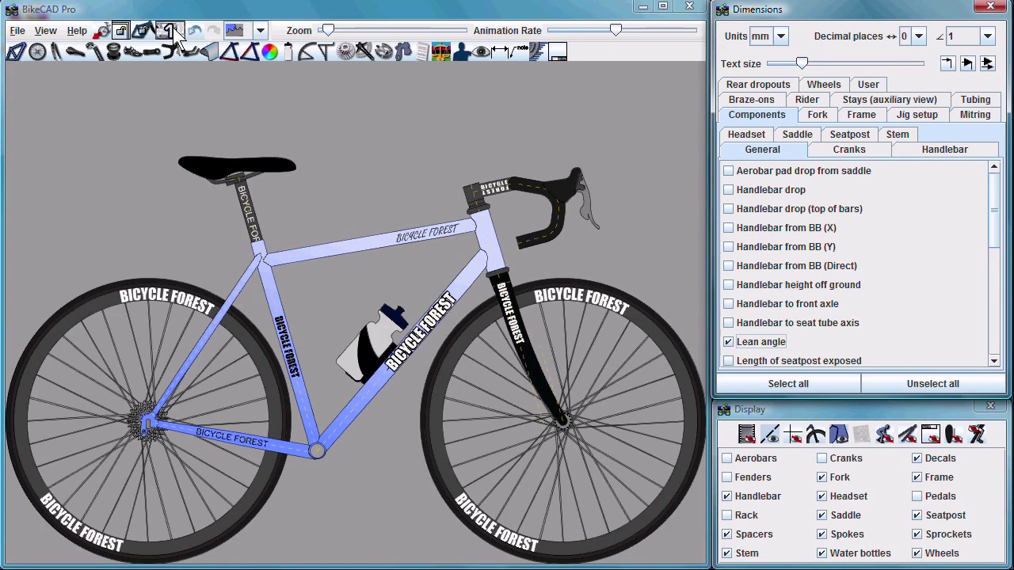
click(172, 31)
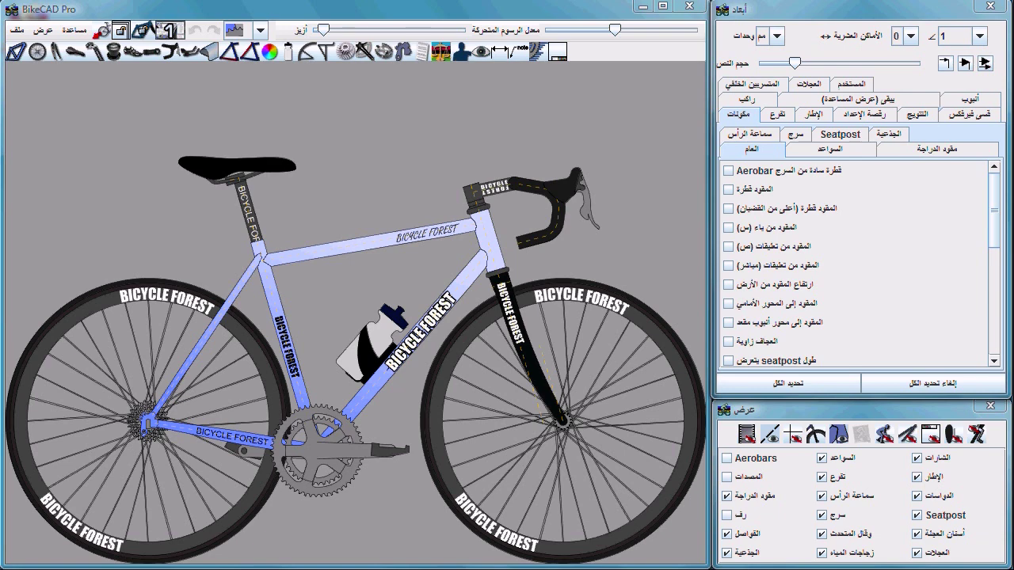
Switch the interface language to Chinese, then to French
click(168, 30)
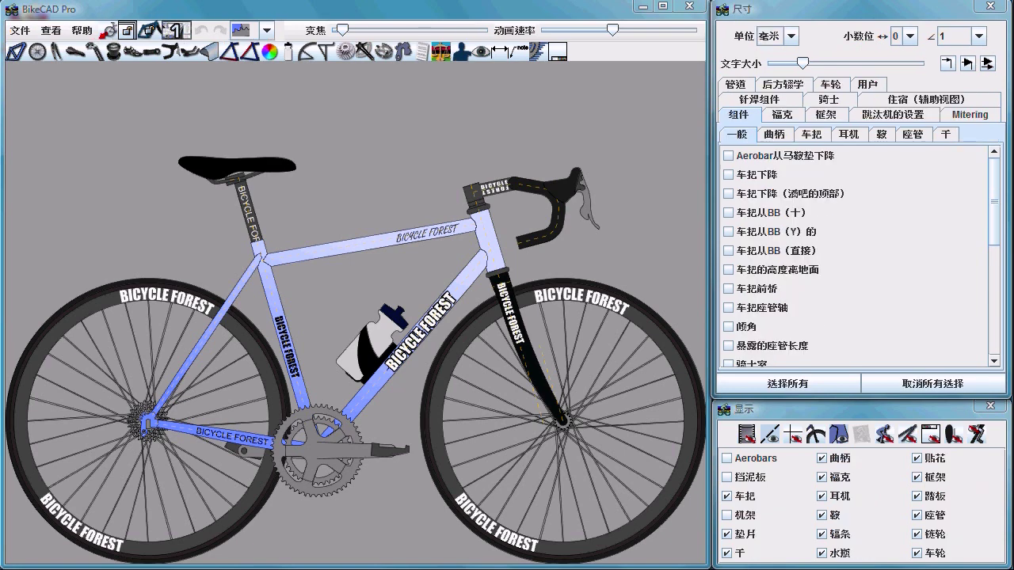
click(172, 30)
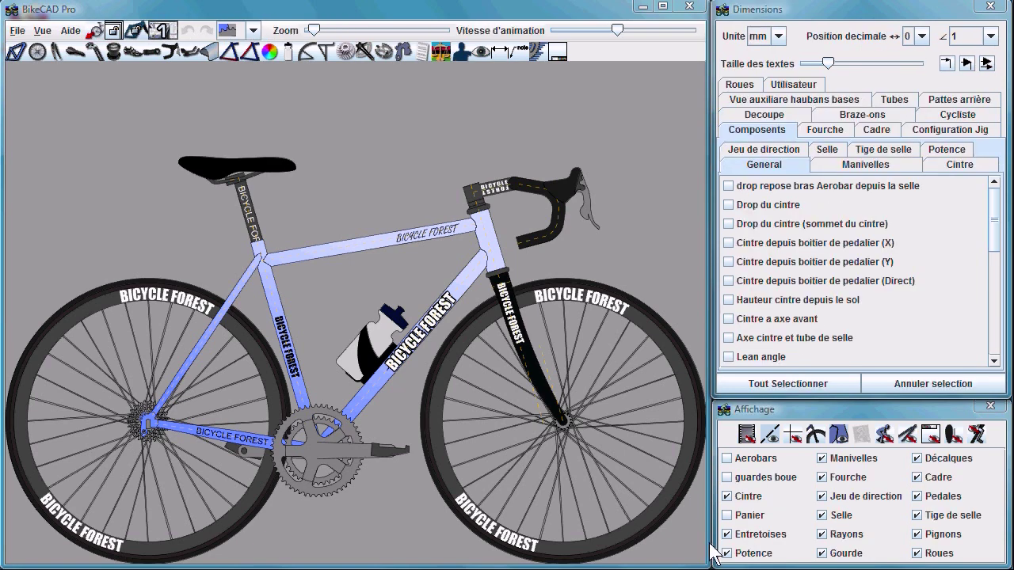